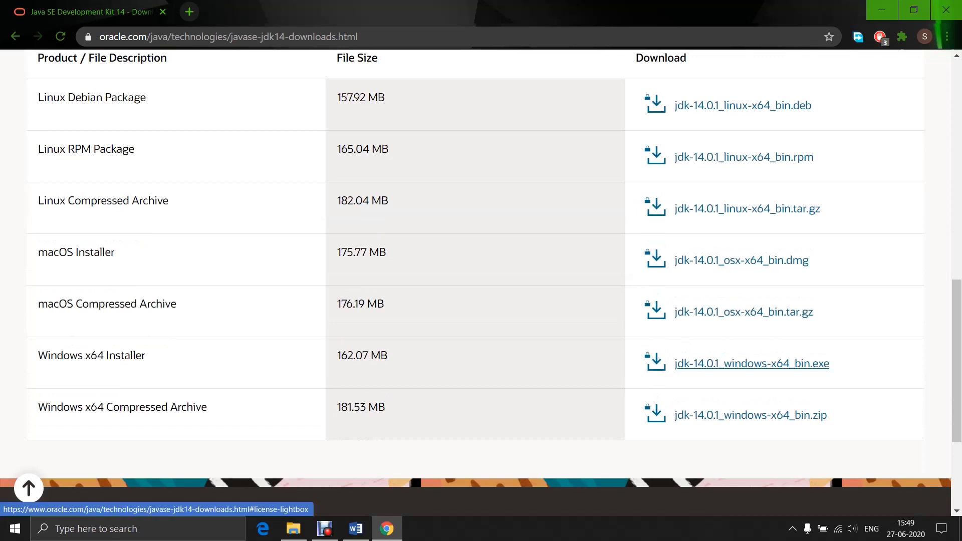
# Request the jdk-14.0.1_windows-x64_bin.exe download, accept the Oracle license agreement, and cancel saving the file.
pyautogui.click(752, 363)
pyautogui.click(244, 264)
pyautogui.click(481, 313)
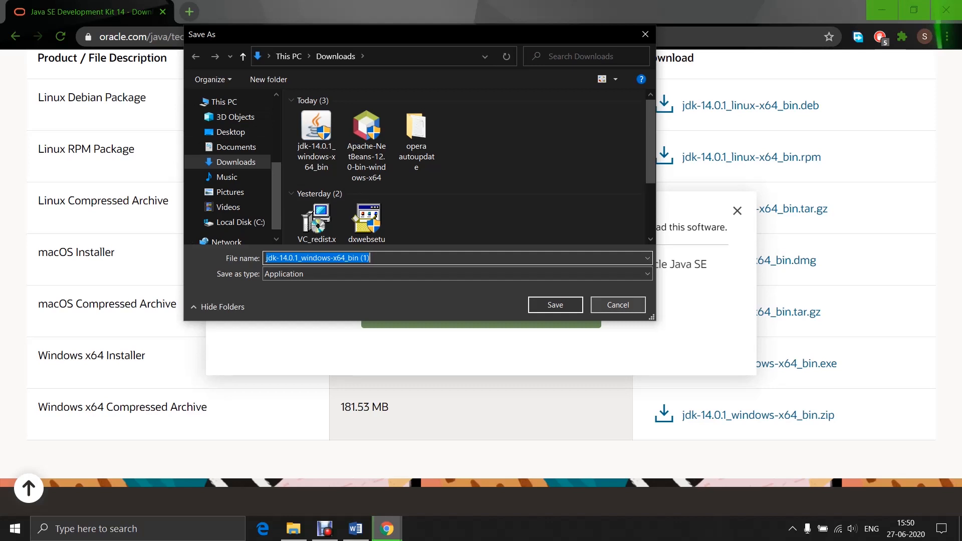
pyautogui.press('Escape')
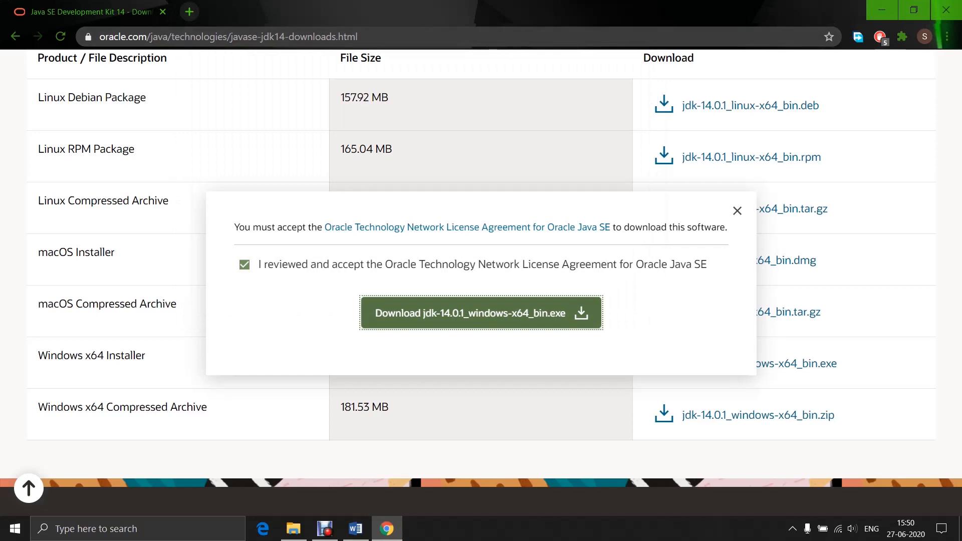
pyautogui.hotkey('alt', 'Tab')
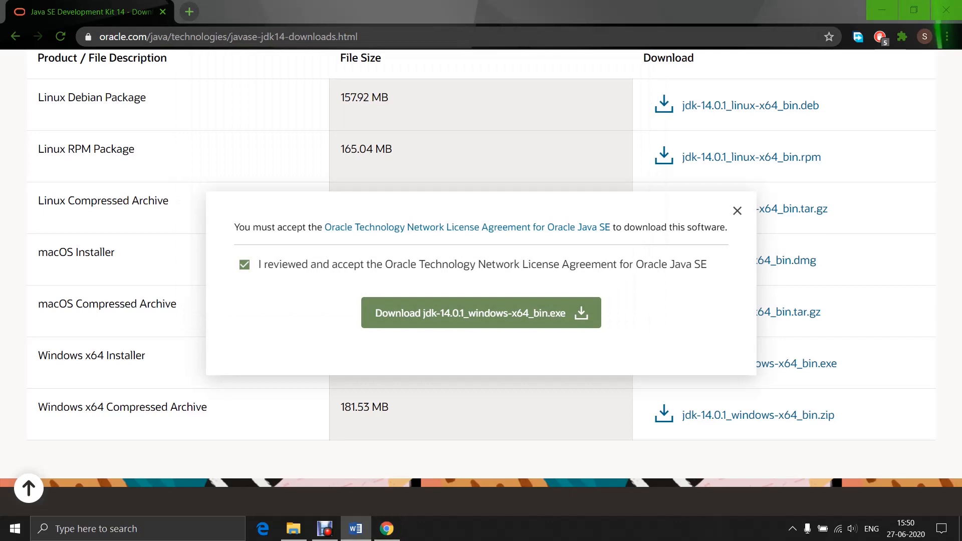
pyautogui.hotkey('alt', 'Tab')
pyautogui.hotkey('ctrl', 'l')
pyautogui.write('https://netbeans.org/')
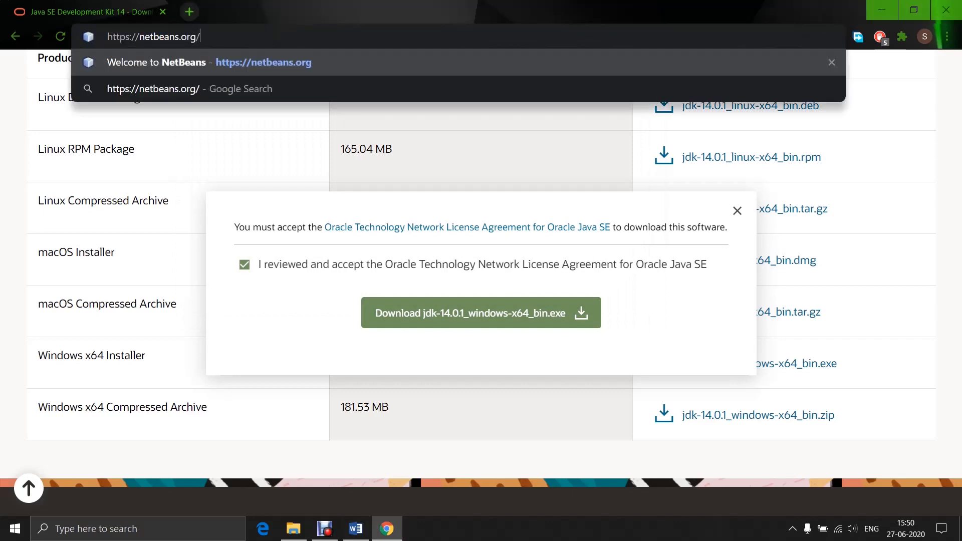
pyautogui.press('Return')
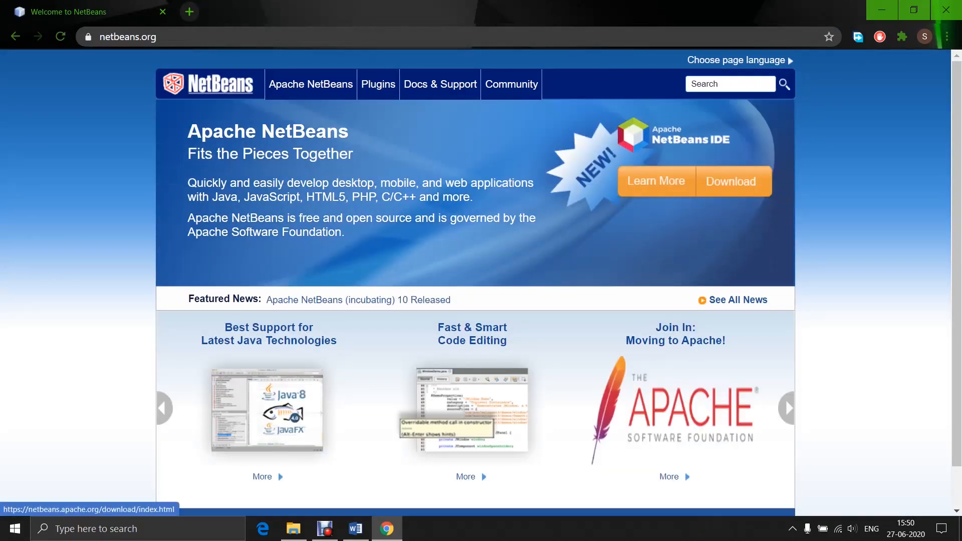
# Open the Apache NetBeans releases page and go to the download page for Apache NetBeans 12 LTS (NB 12.0).
pyautogui.click(731, 182)
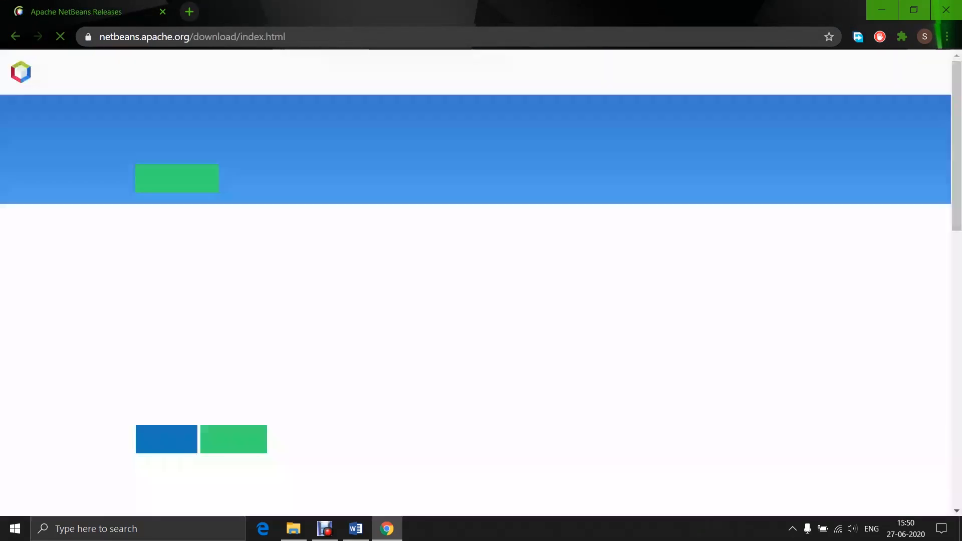
pyautogui.scroll(-1, 481, 280)
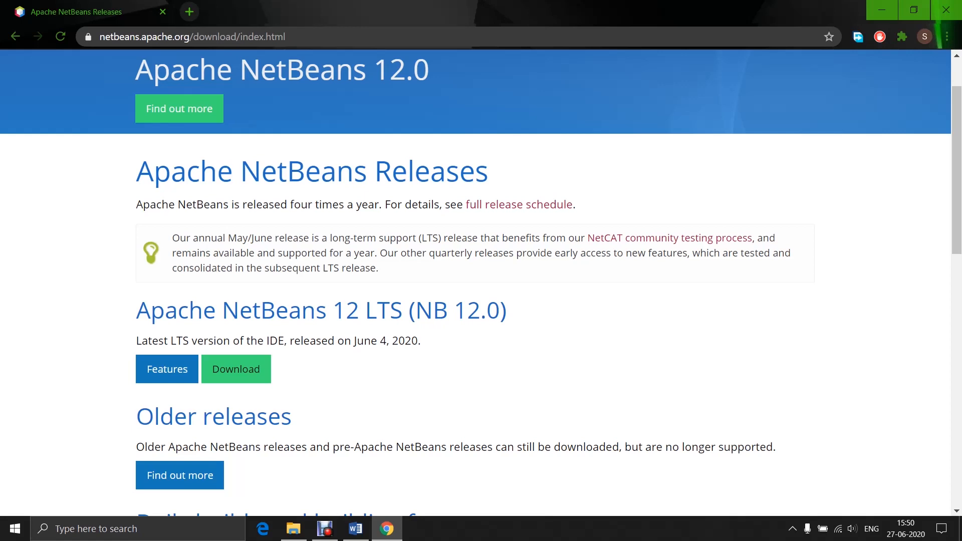
pyautogui.scroll(-3, 481, 281)
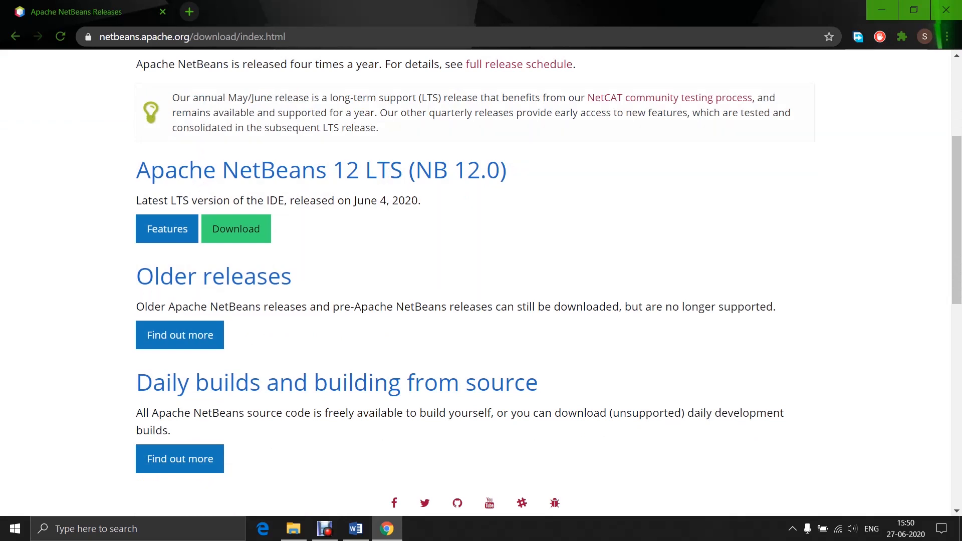
pyautogui.scroll(1, 481, 281)
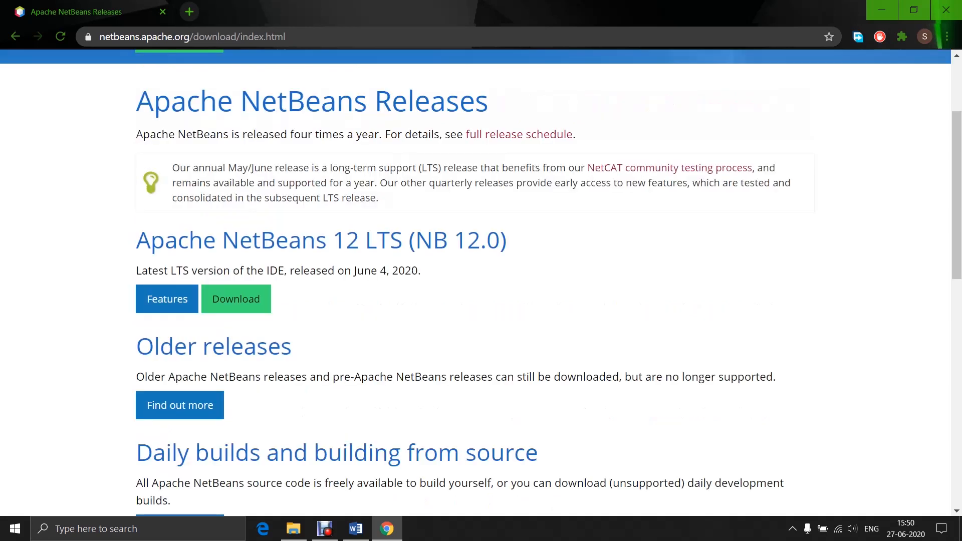
pyautogui.scroll(2, 481, 280)
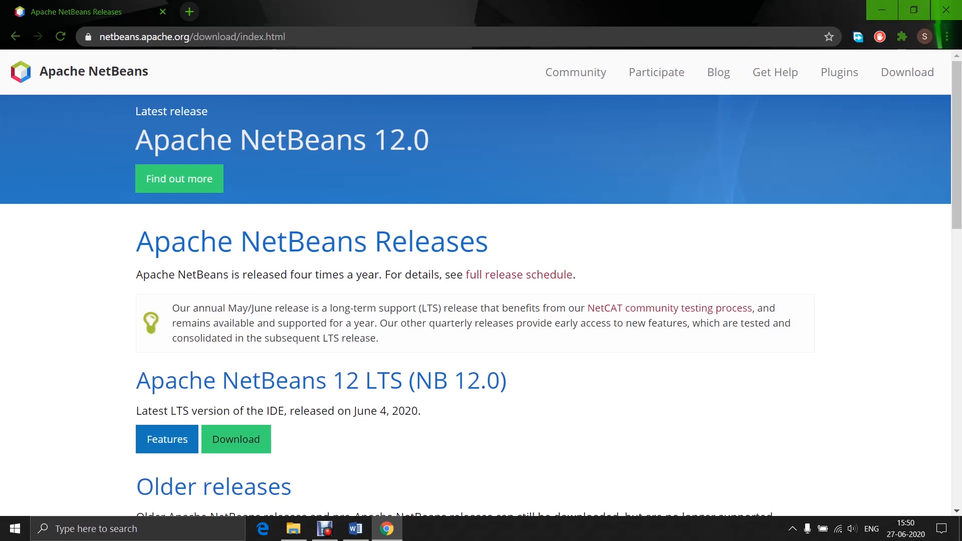
pyautogui.click(236, 439)
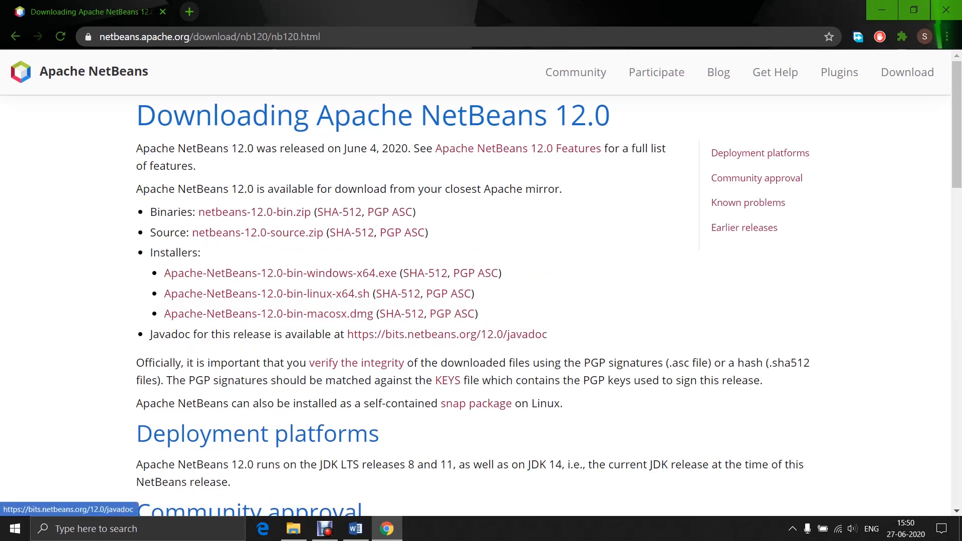
# Request the Apache-NetBeans-12.0-bin-windows-x64.exe installer from the apachemirror.wuchna.com mirror and cancel saving the file.
pyautogui.scroll(-6, 482, 281)
pyautogui.scroll(4, 481, 281)
pyautogui.scroll(3, 481, 281)
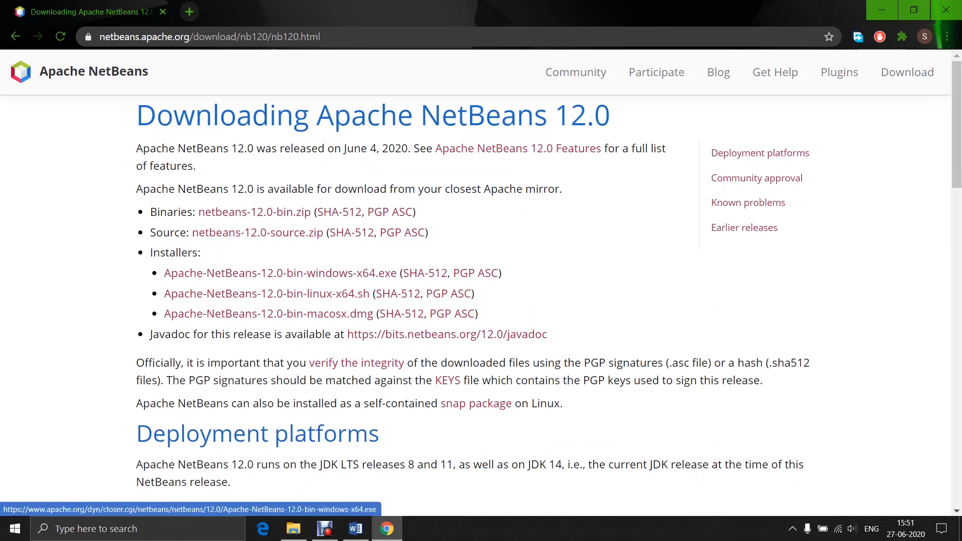
pyautogui.click(280, 273)
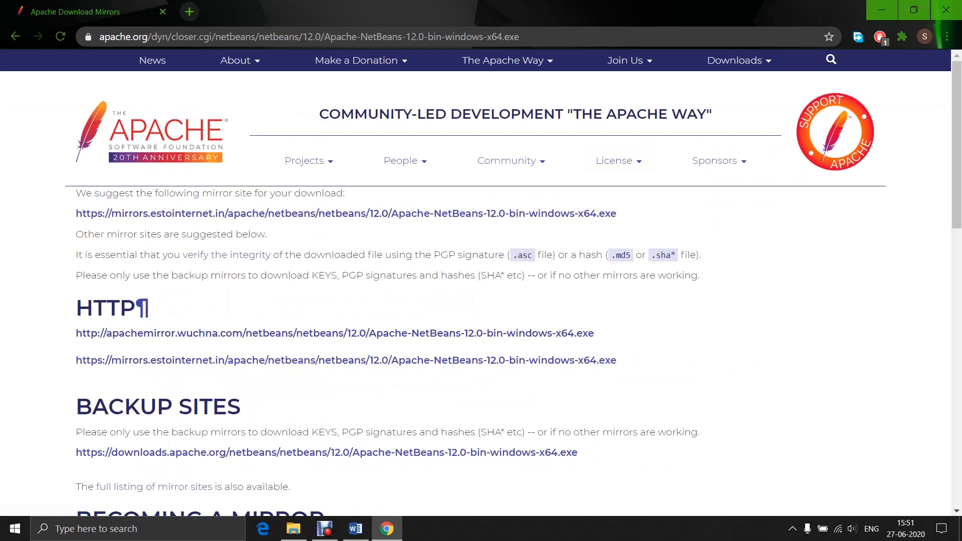
pyautogui.click(145, 333)
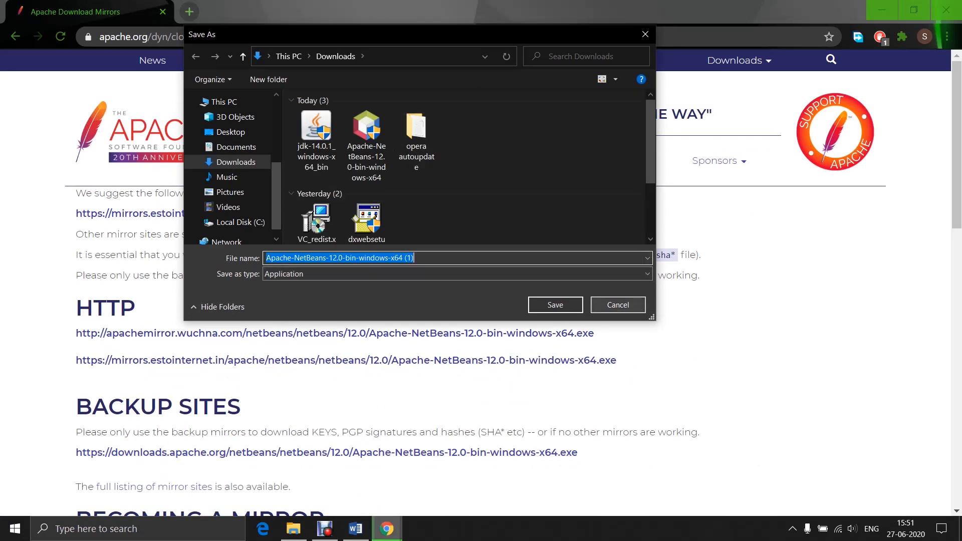
pyautogui.press('Escape')
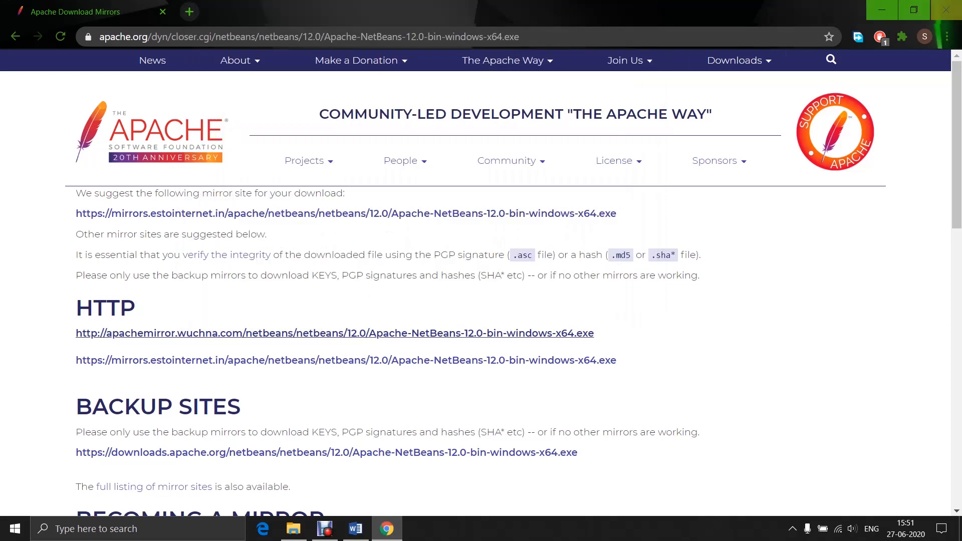
# Close the browser and open the desktop's New folder containing the JDK and NetBeans installers.
pyautogui.click(946, 9)
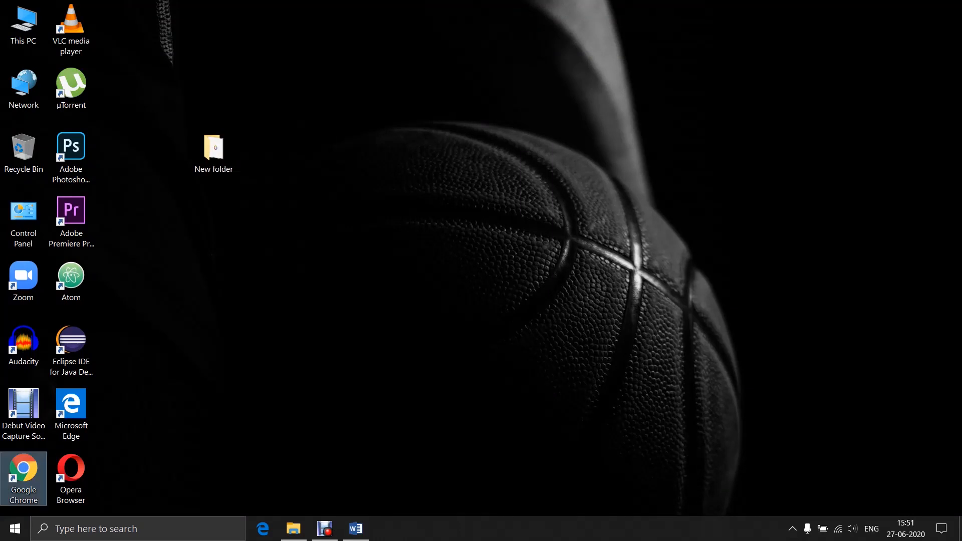
pyautogui.click(214, 153)
pyautogui.press('Return')
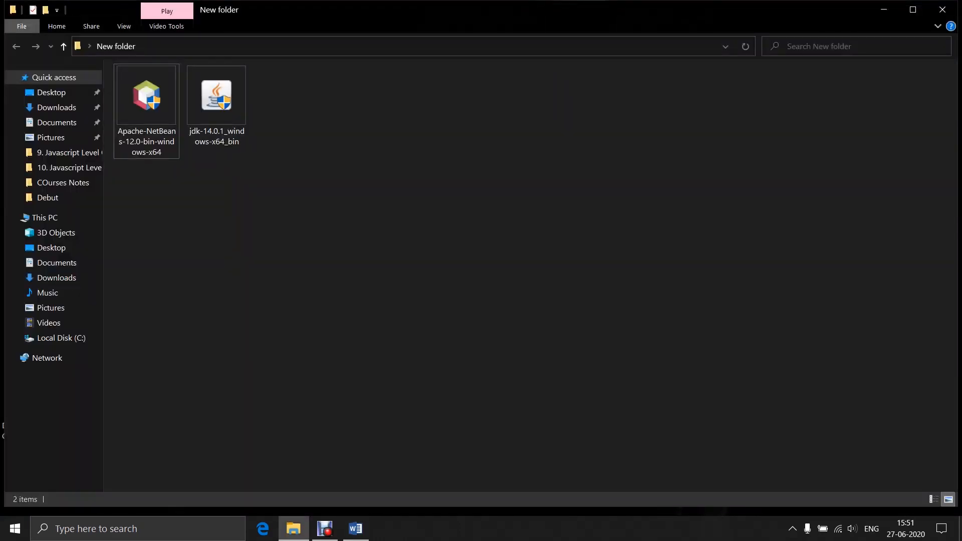
pyautogui.moveTo(529, 90); pyautogui.dragTo(103, 117)
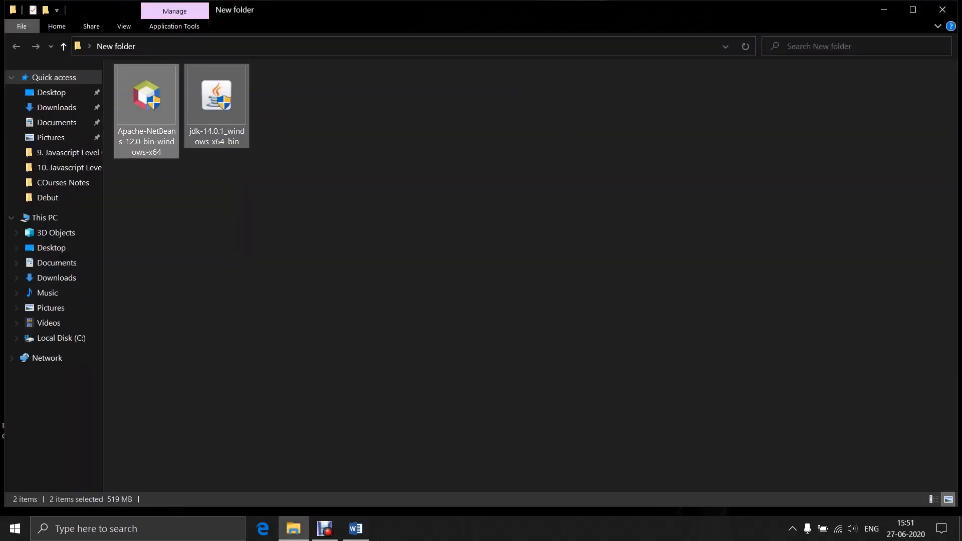
pyautogui.click(301, 200)
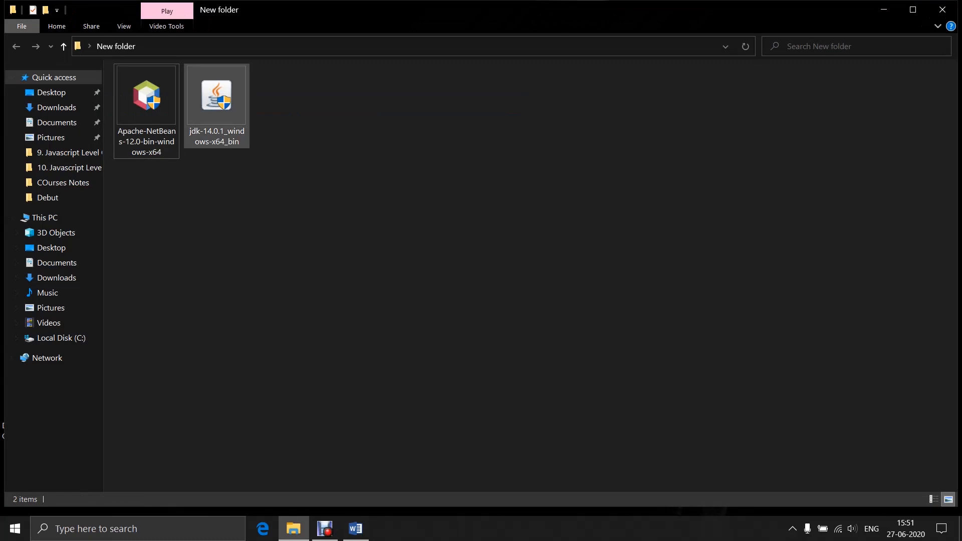
# Run the jdk-14.0.1_windows-x64_bin installer and reinstall the JDK in C:\Program Files\Java\jdk-14.0.1\.
pyautogui.click(216, 100)
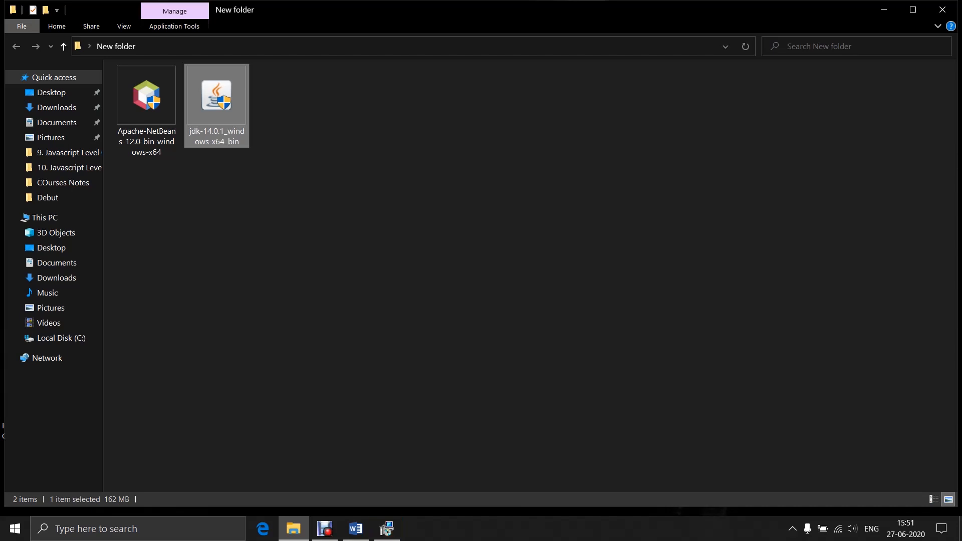
pyautogui.click(386, 529)
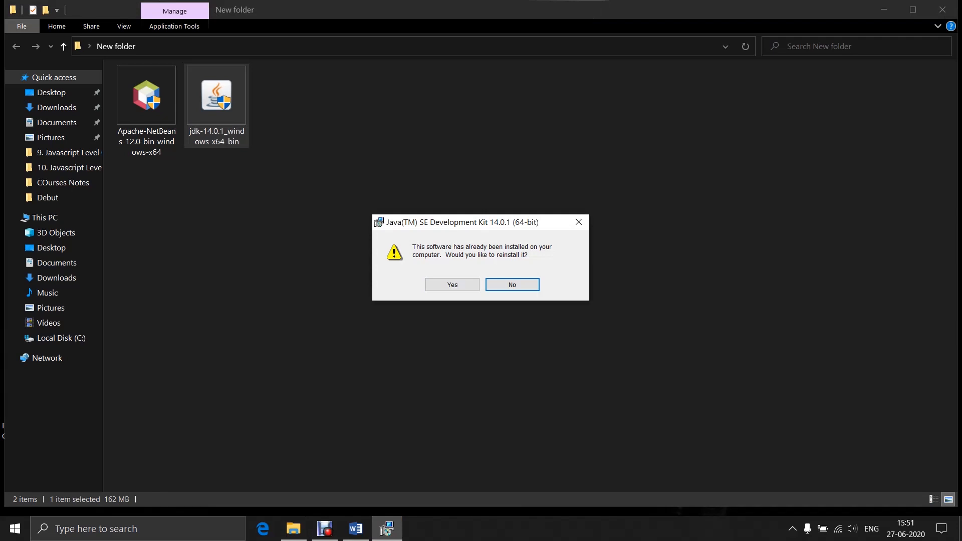
pyautogui.click(452, 285)
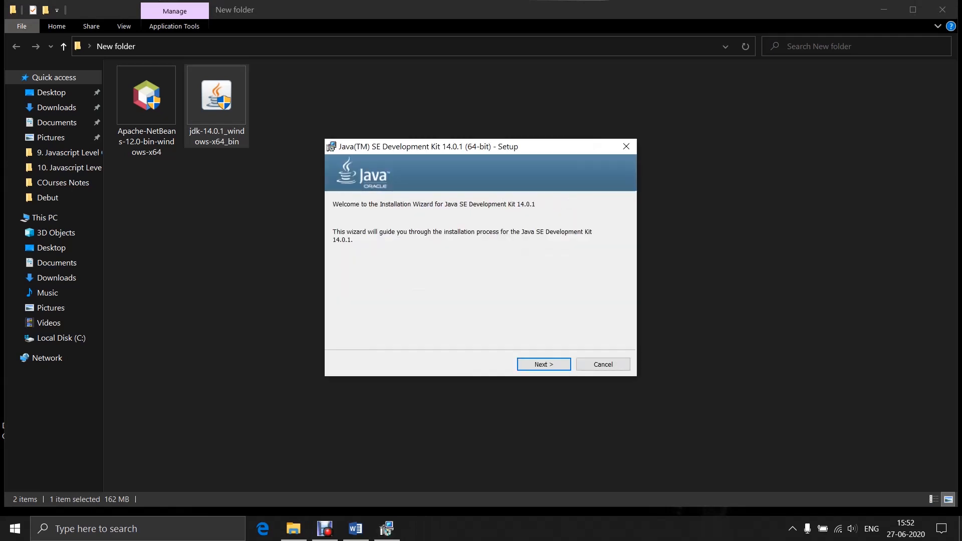
pyautogui.press('Return')
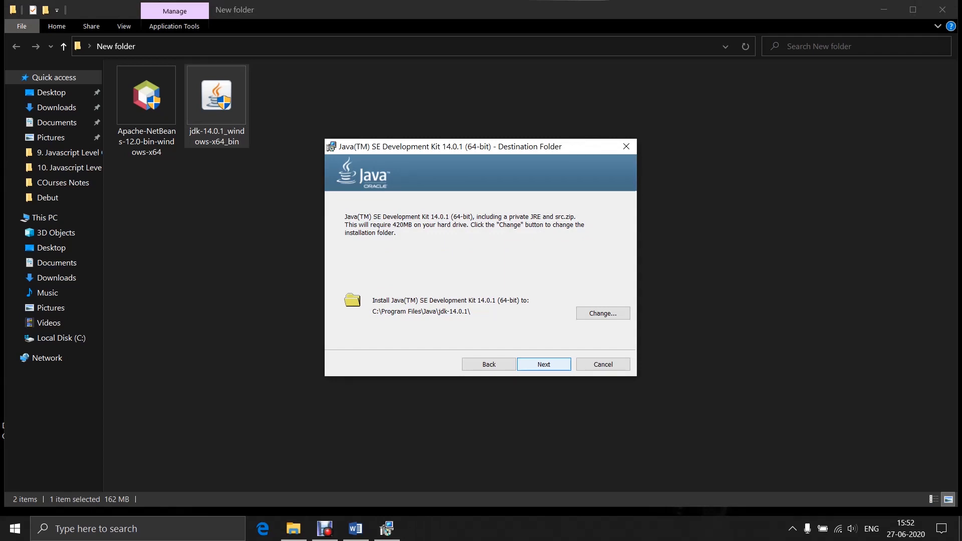
pyautogui.press('Return')
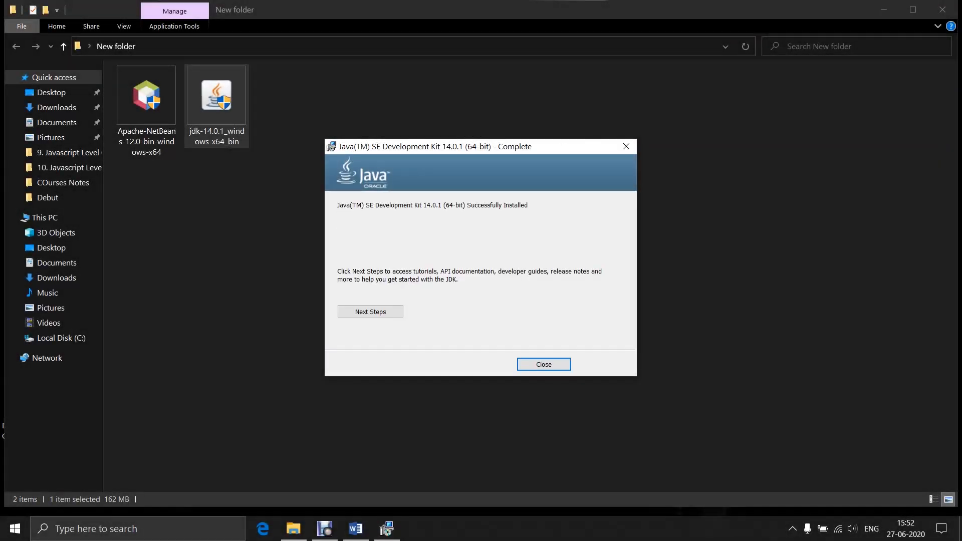
pyautogui.press('Return')
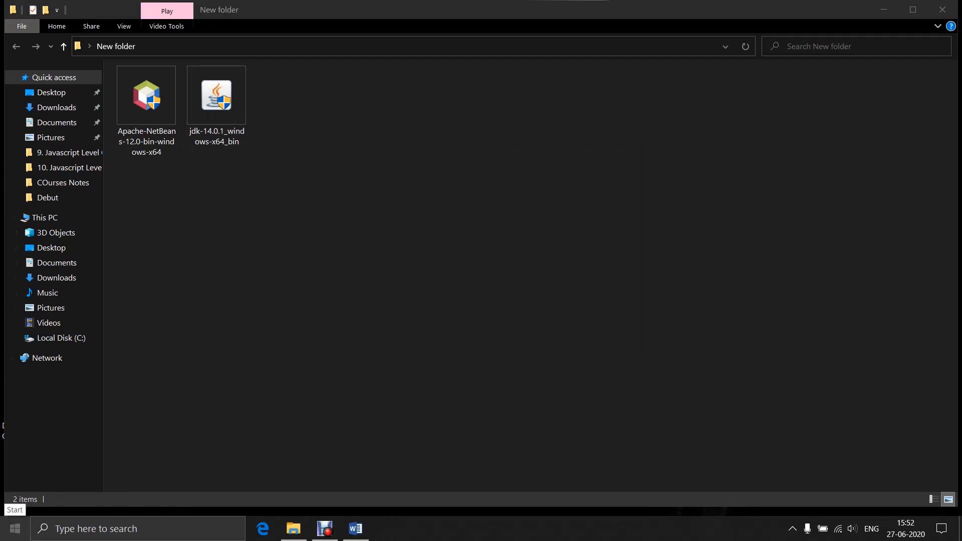
# Open Command Prompt and check the Java compiler version with javac --version.
pyautogui.click(15, 528)
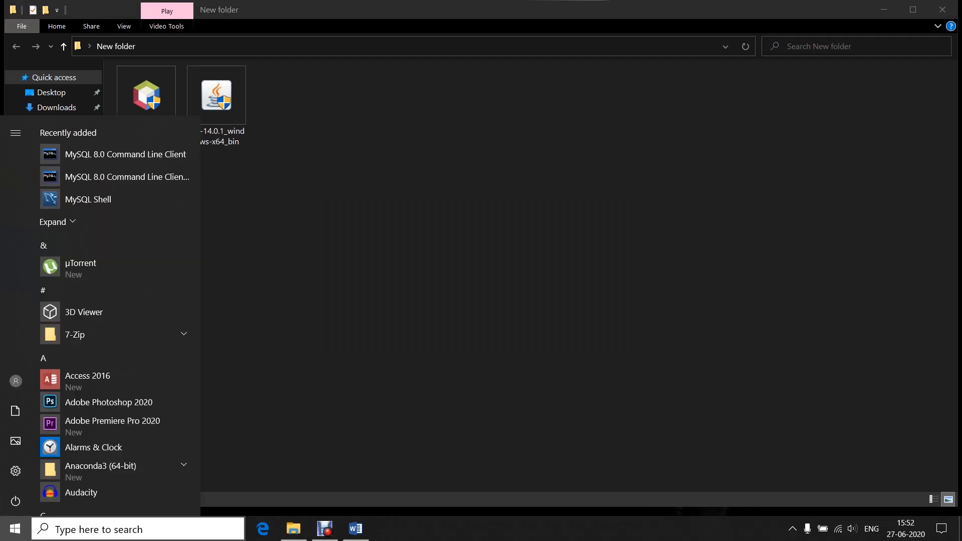
pyautogui.write('cmd')
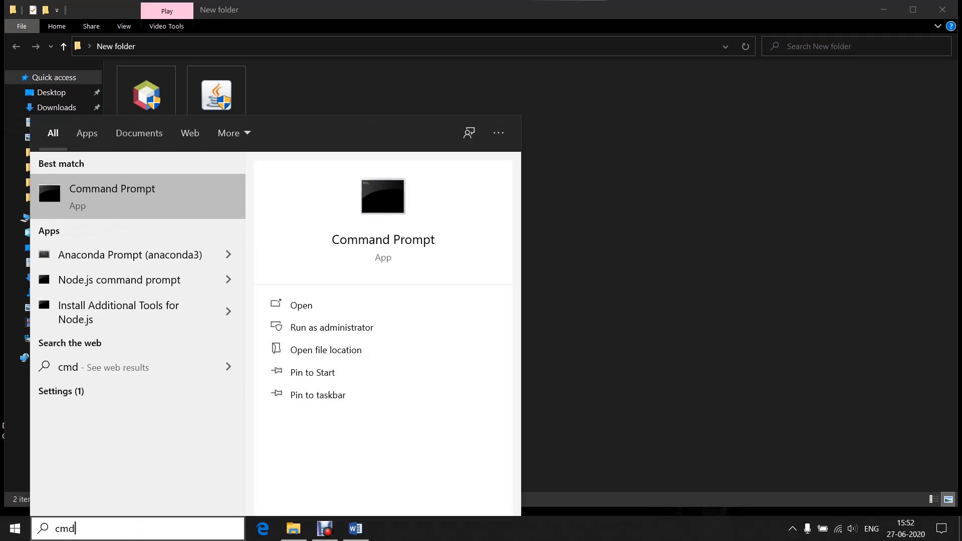
pyautogui.press('Return')
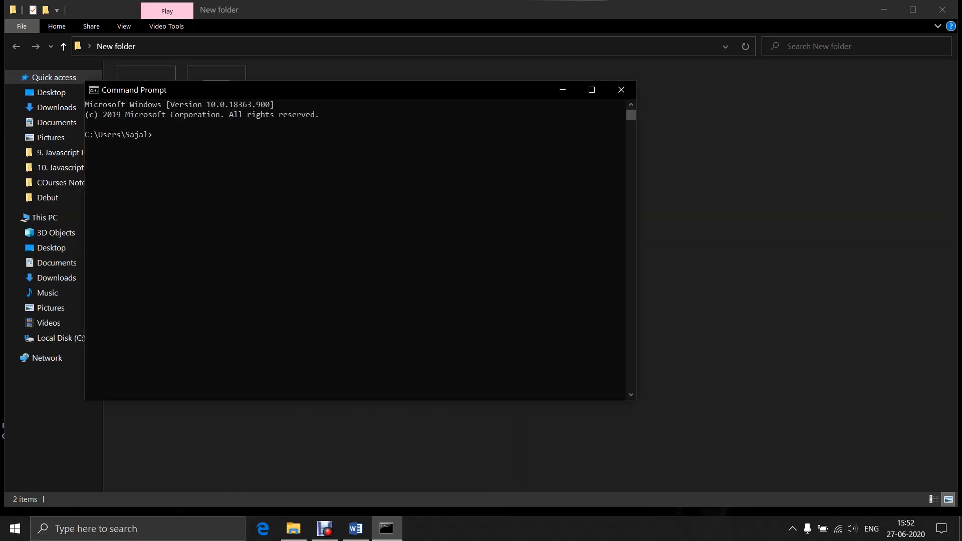
pyautogui.write('javac --versio')
pyautogui.press('Return')
pyautogui.press('Up')
pyautogui.write('n')
pyautogui.press('Return')
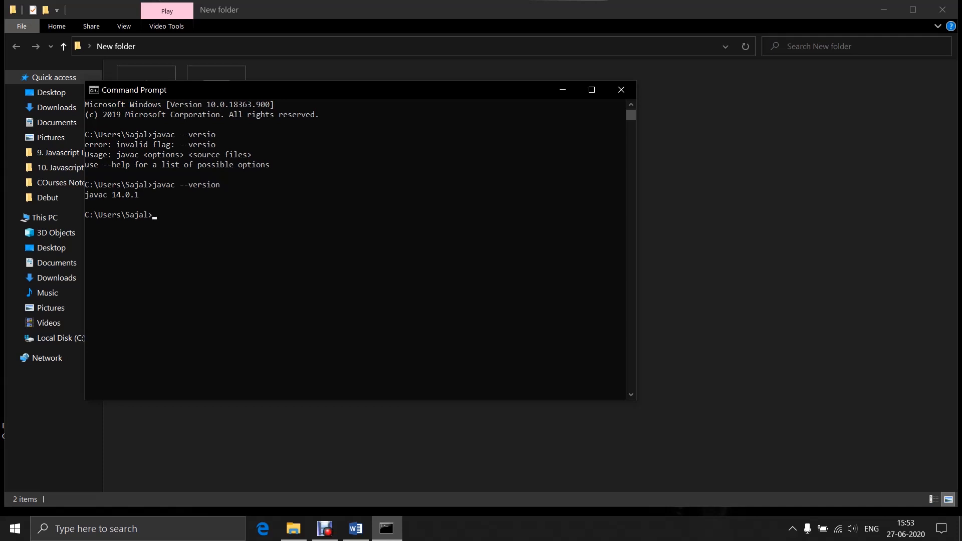
# Check the Java runtime version with java --version, then close Command Prompt and minimize the installer folder.
pyautogui.moveTo(98, 204); pyautogui.dragTo(160, 205)
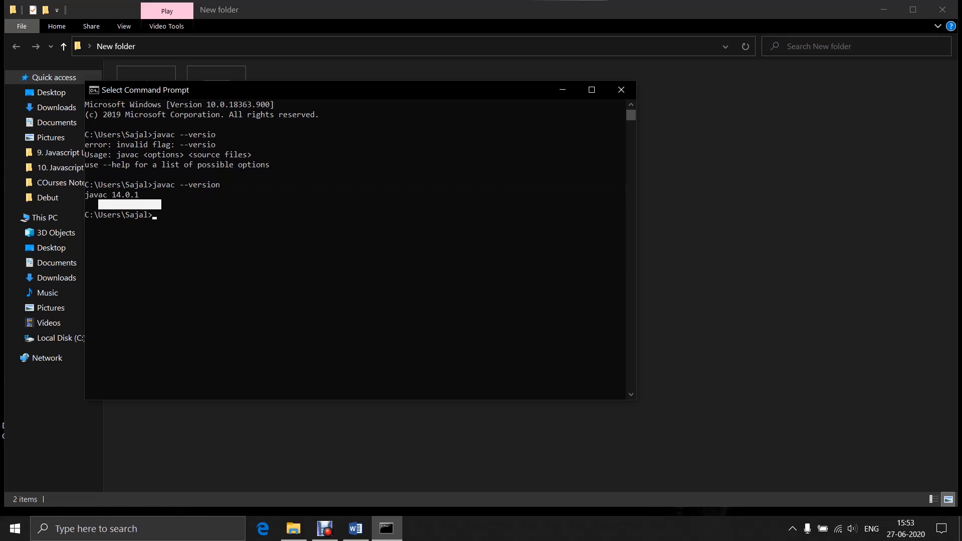
pyautogui.click(190, 215)
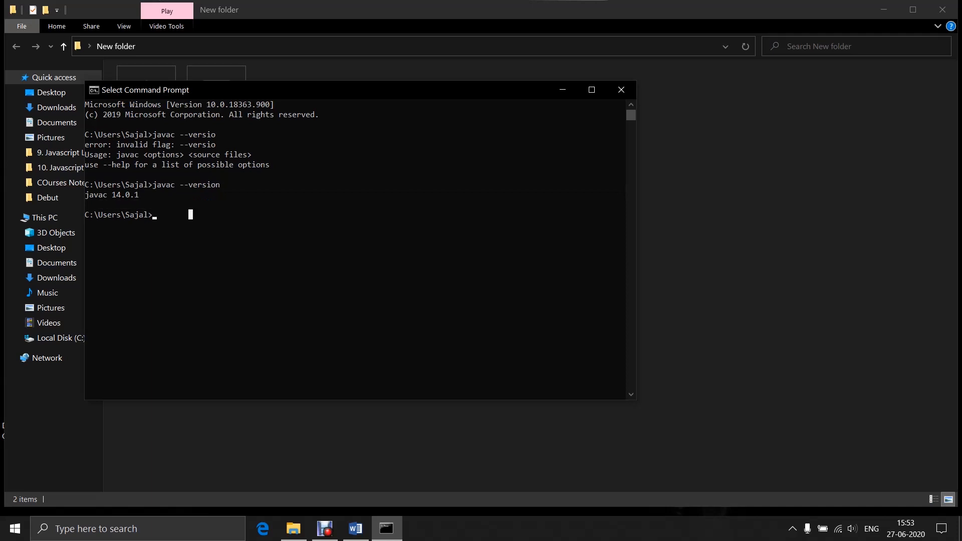
pyautogui.write('java --')
pyautogui.write('version')
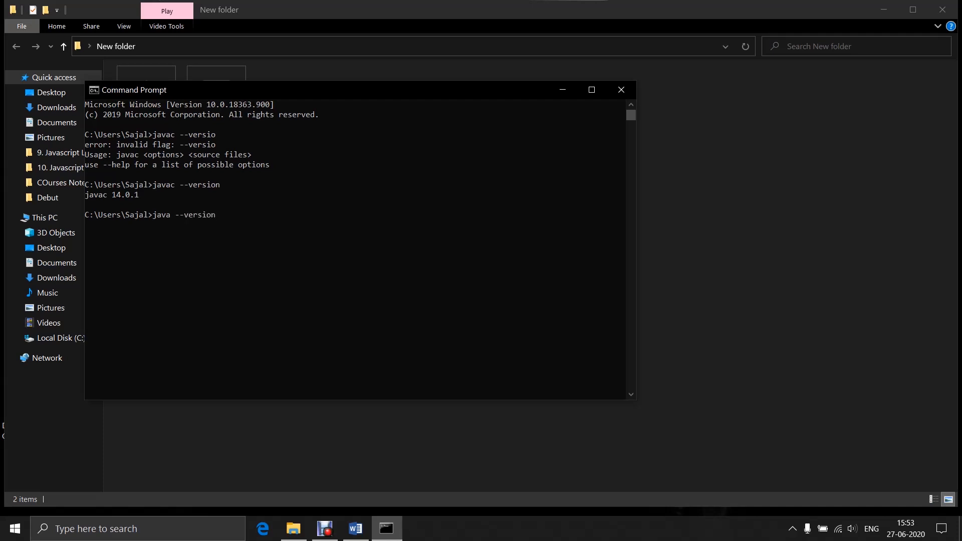
pyautogui.press('Return')
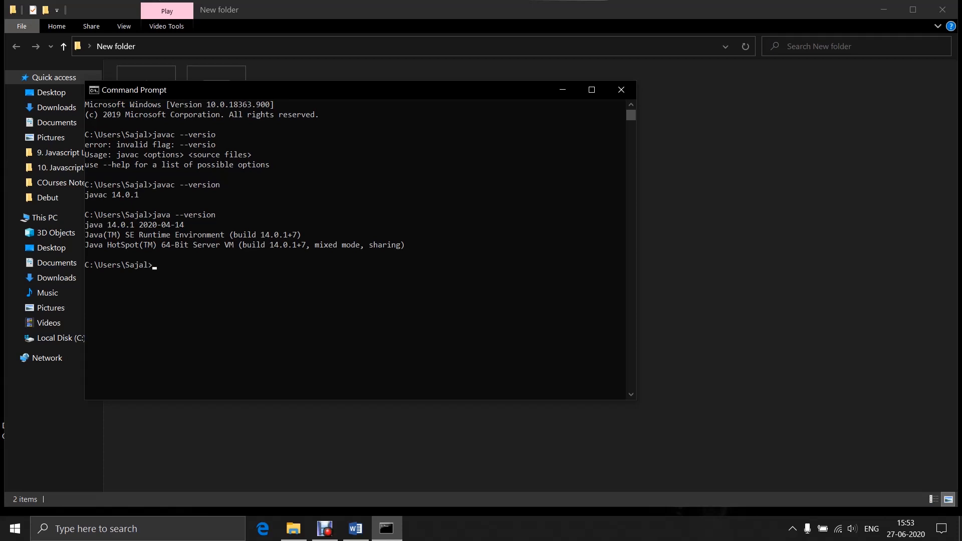
pyautogui.click(621, 89)
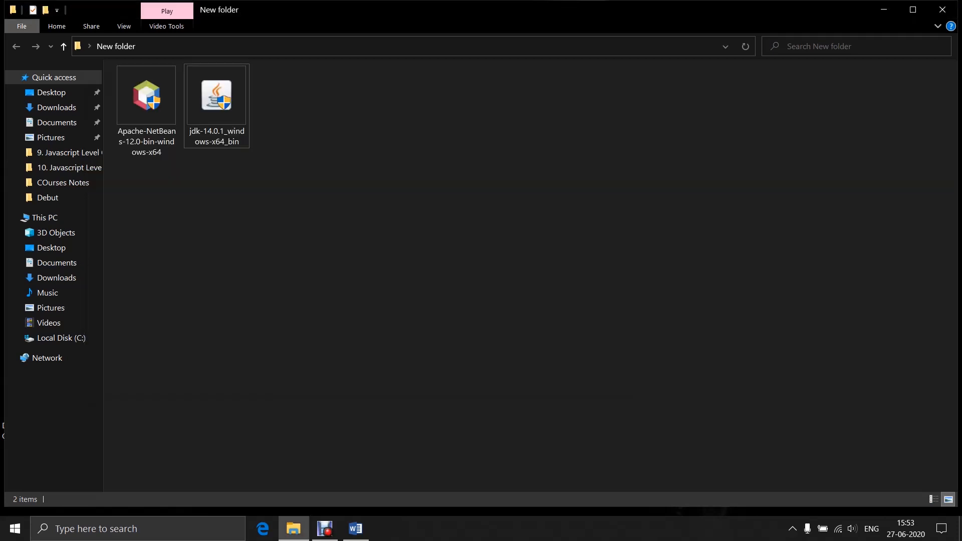
pyautogui.click(884, 10)
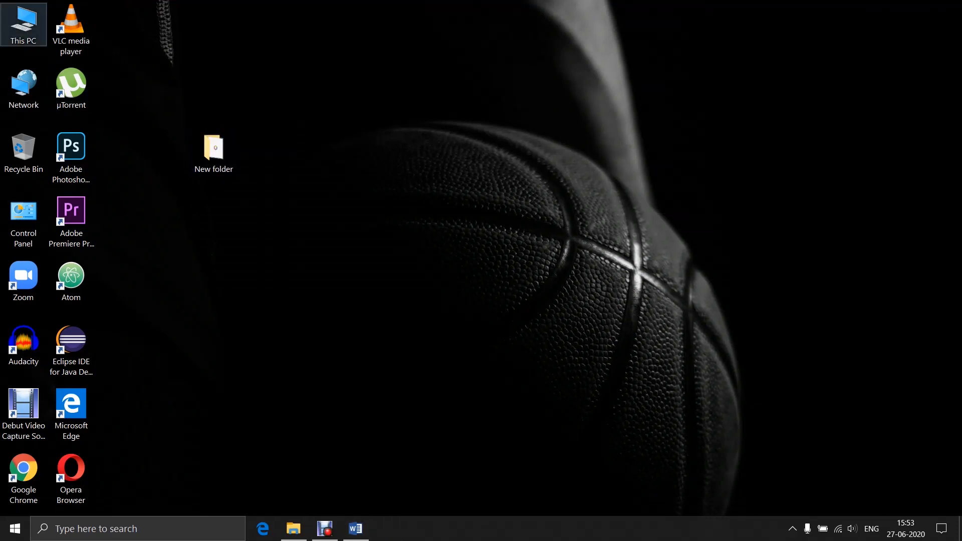
# Open the system Path variable through This PC's advanced system settings and select the C:\Program Files\Java\jdk-14.0.1\bin entry.
pyautogui.rightClick(22, 18)
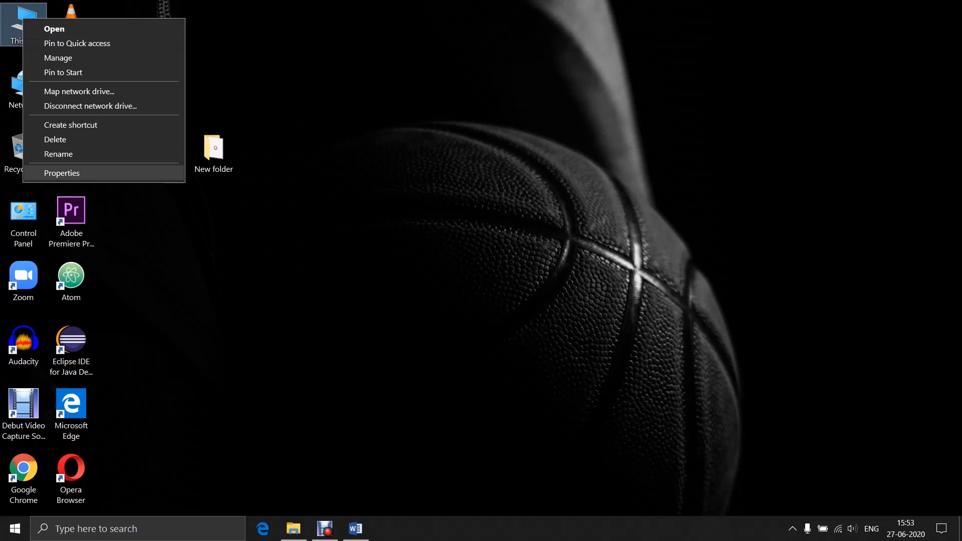
pyautogui.press('Return')
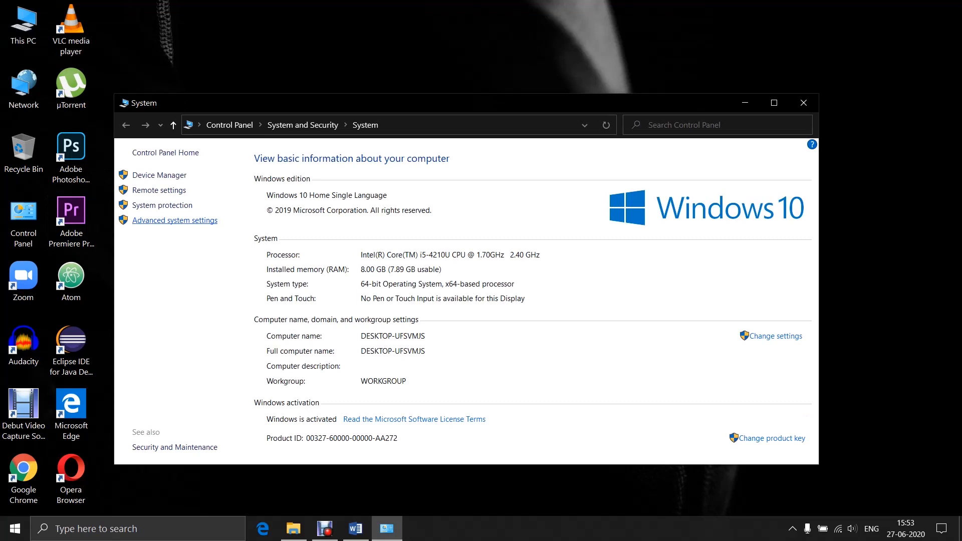
pyautogui.click(175, 221)
pyautogui.click(313, 335)
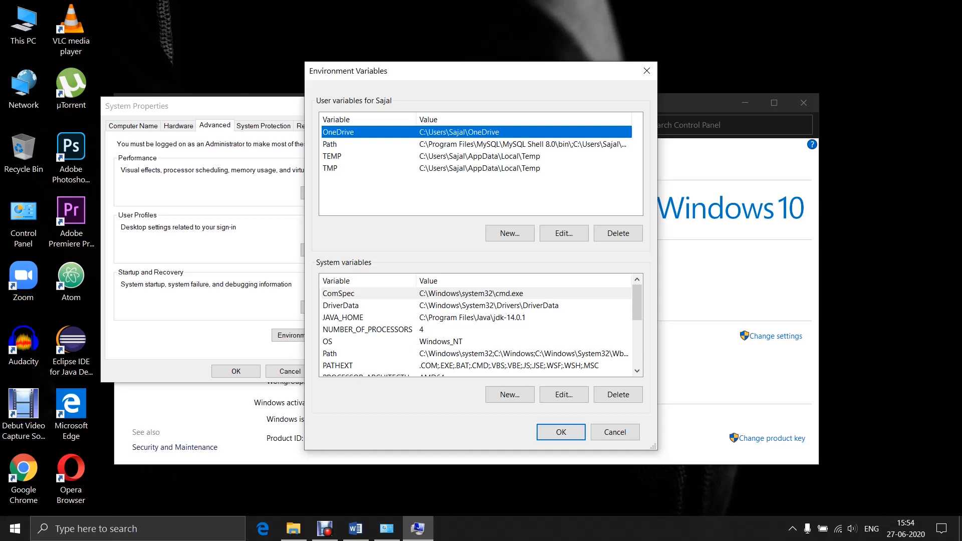
pyautogui.doubleClick(330, 354)
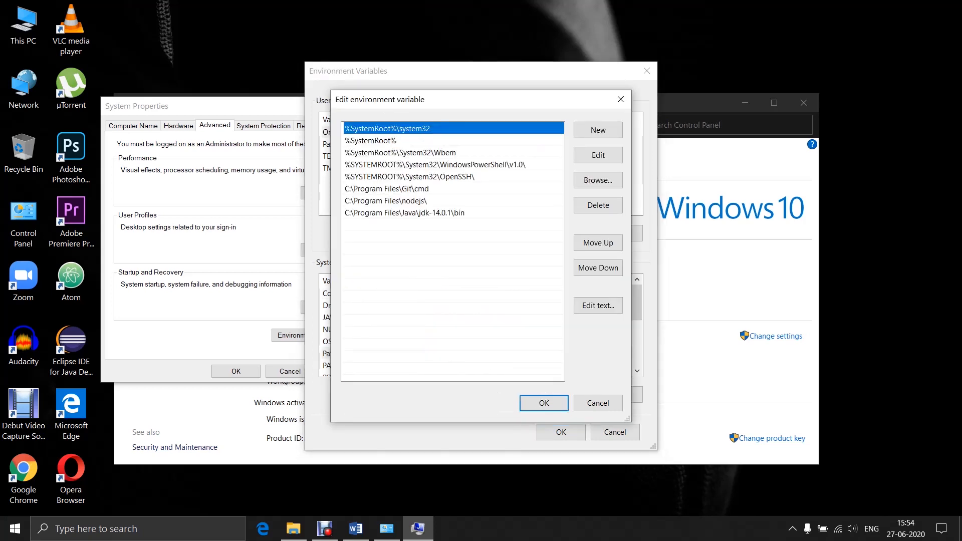
pyautogui.click(403, 212)
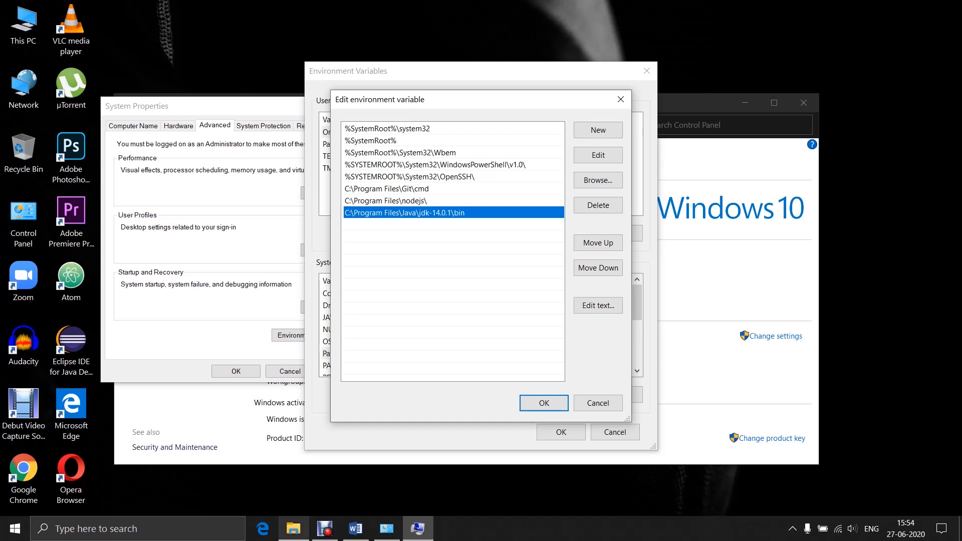
# Browse the C drive to Program Files\Java\jdk-14.0.1\bin in the folder window and reveal the bin folder's full path.
pyautogui.click(293, 529)
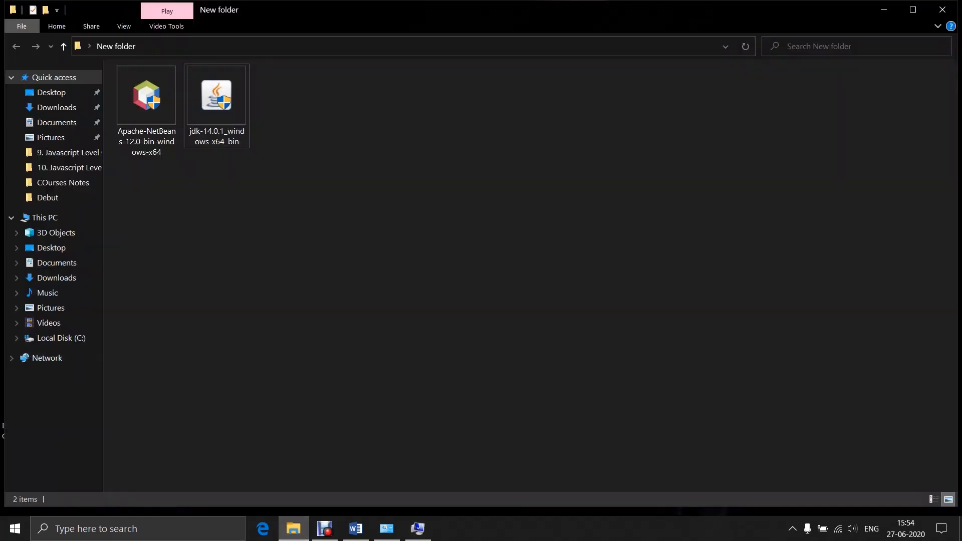
pyautogui.click(62, 338)
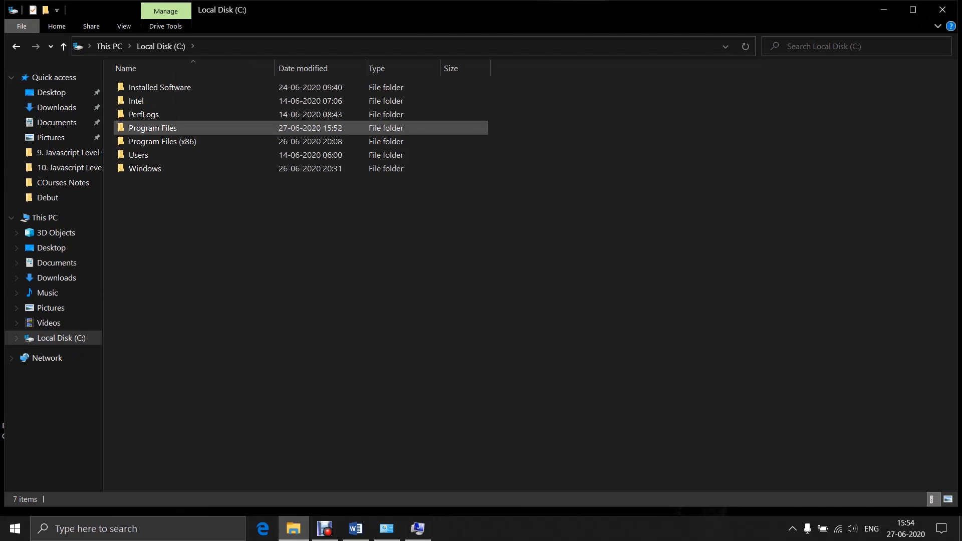
pyautogui.doubleClick(195, 128)
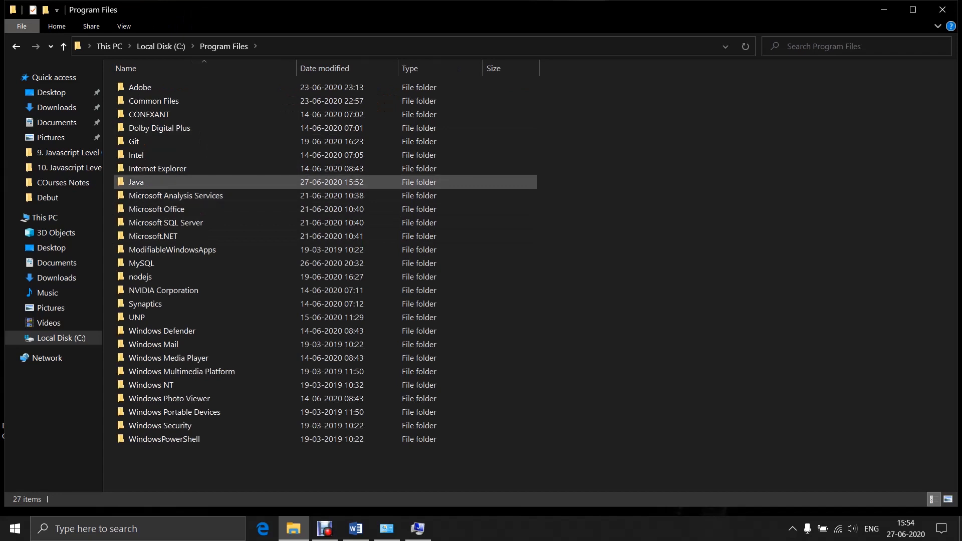
pyautogui.doubleClick(150, 182)
pyautogui.click(145, 87)
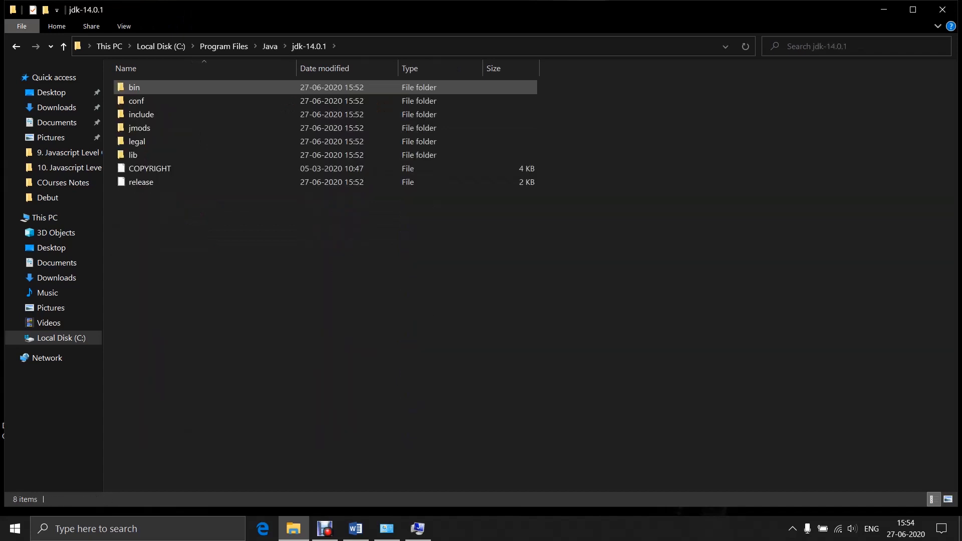
pyautogui.click(145, 87)
pyautogui.doubleClick(145, 87)
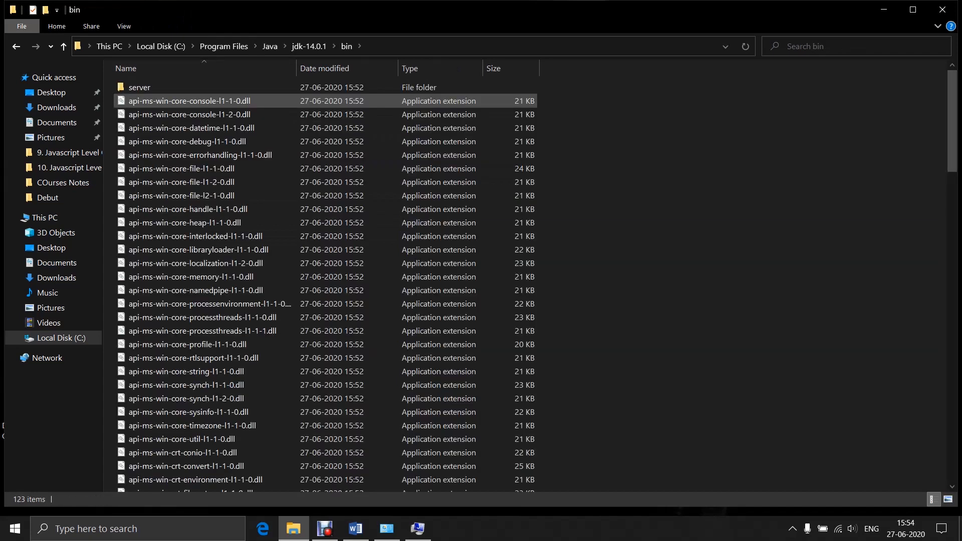
pyautogui.click(451, 46)
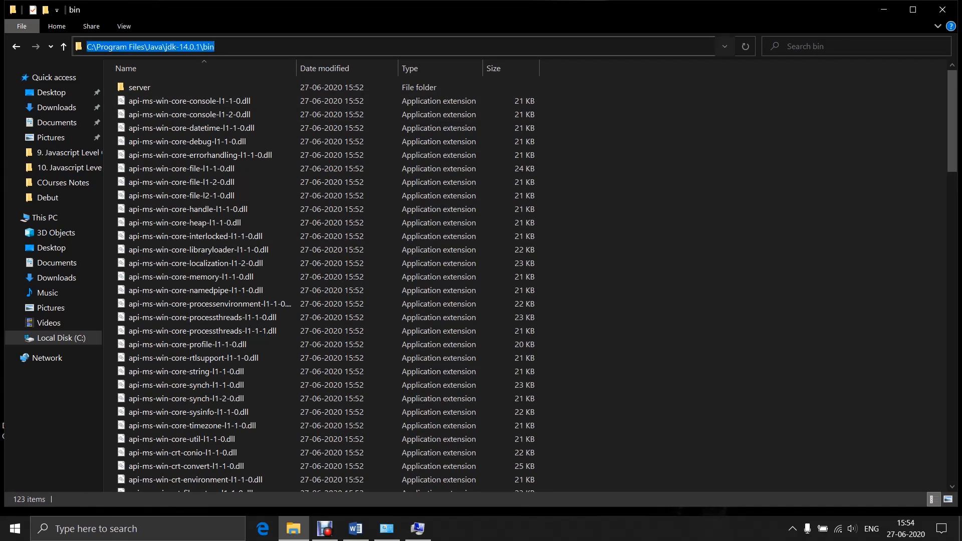
pyautogui.press('Escape')
# Return to the system Path editor, start a blank entry, discard it and close the editor.
pyautogui.click(417, 528)
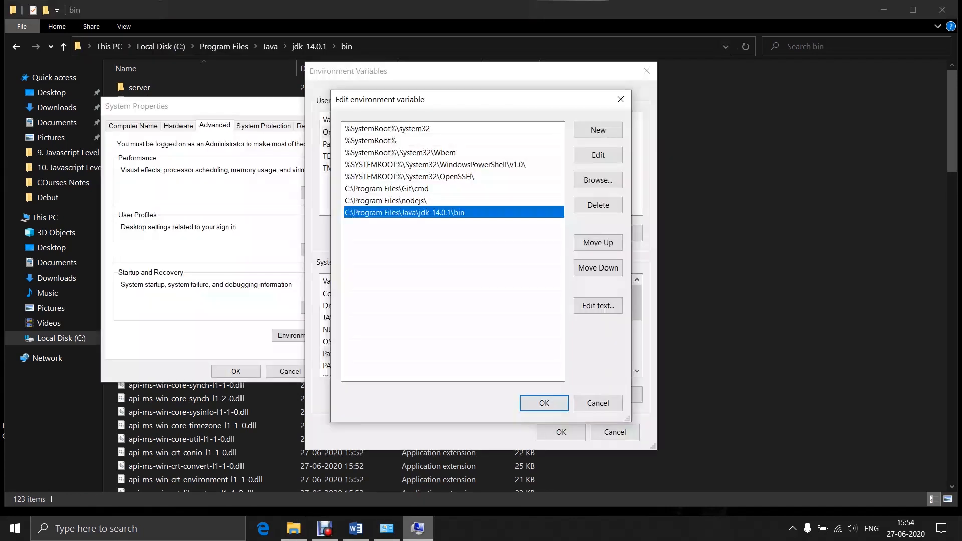
pyautogui.hotkey('alt', 'n')
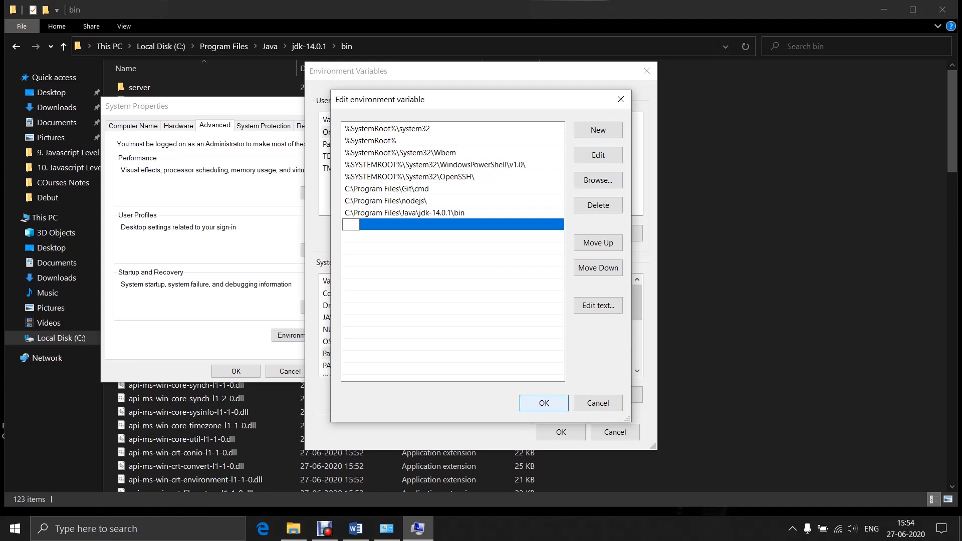
pyautogui.press('Escape')
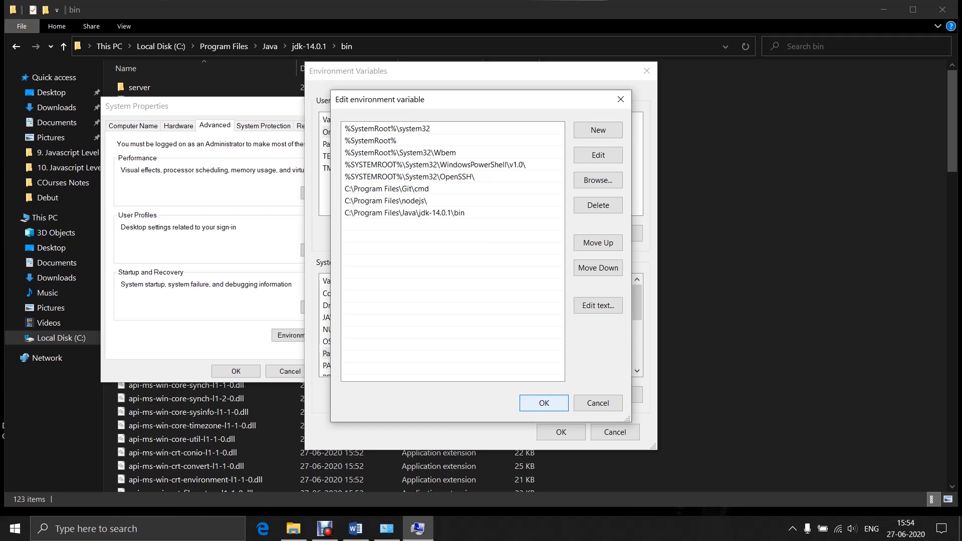
pyautogui.press('Return')
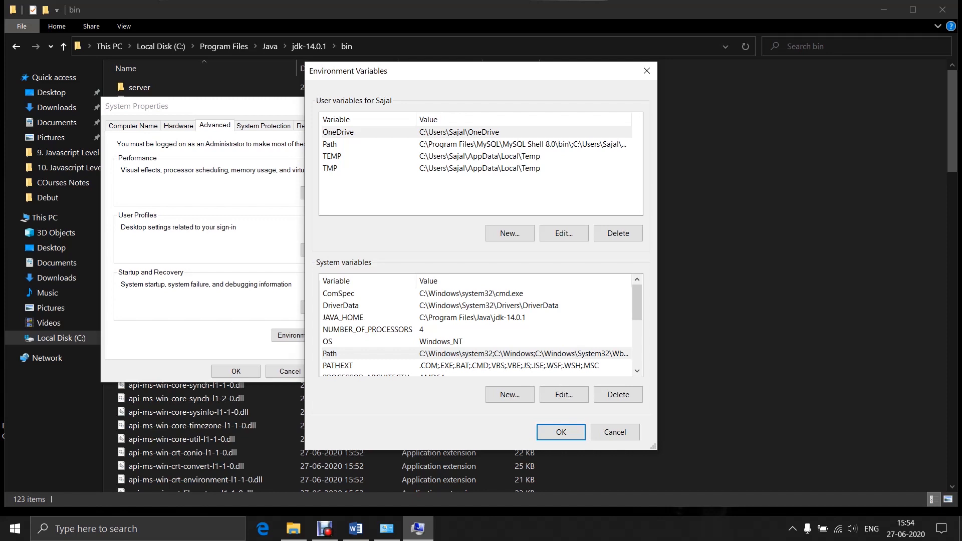
# Draft a system variable JAVA_HOME with the copied folder path C:\Program Files\Java\jdk-14.0.1 as its value, then cancel it.
pyautogui.click(510, 394)
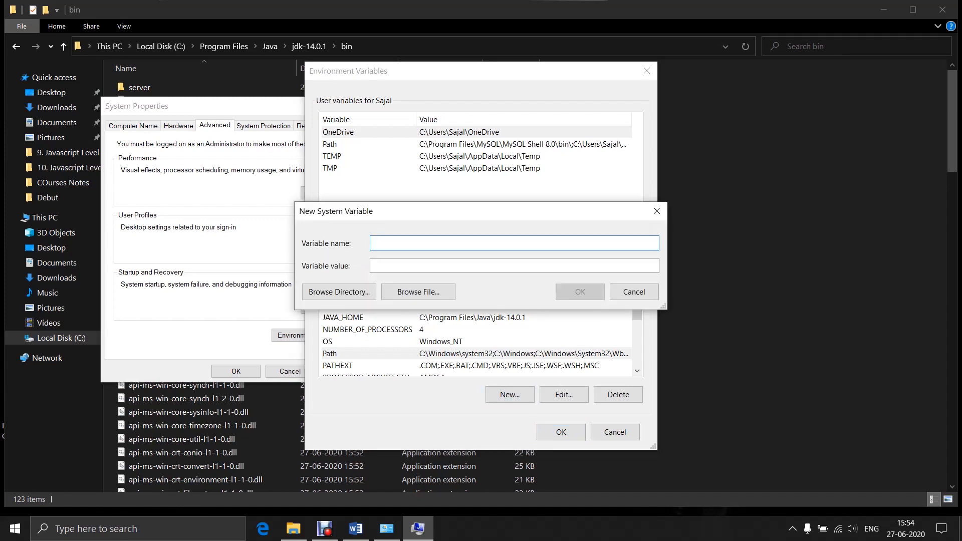
pyautogui.write('JAVA_HOME')
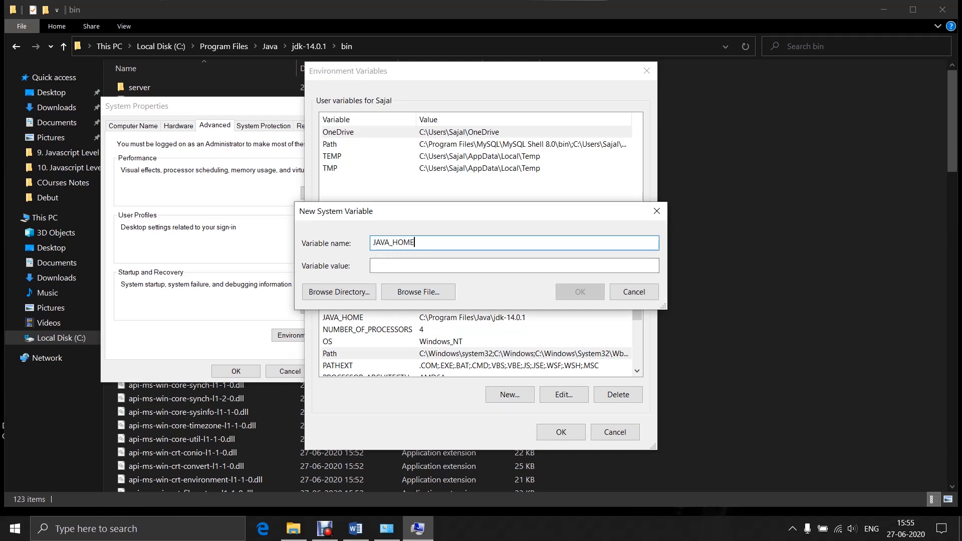
pyautogui.click(294, 528)
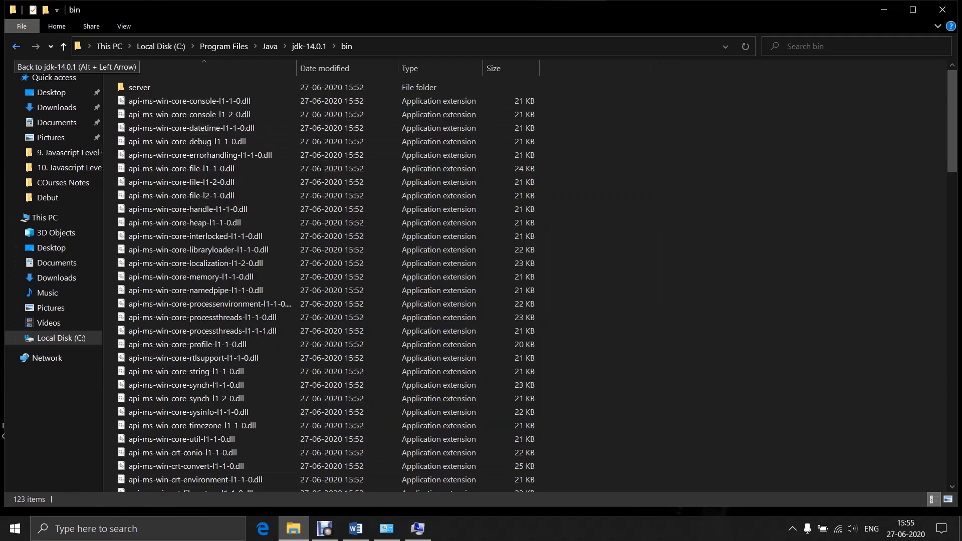
pyautogui.click(16, 46)
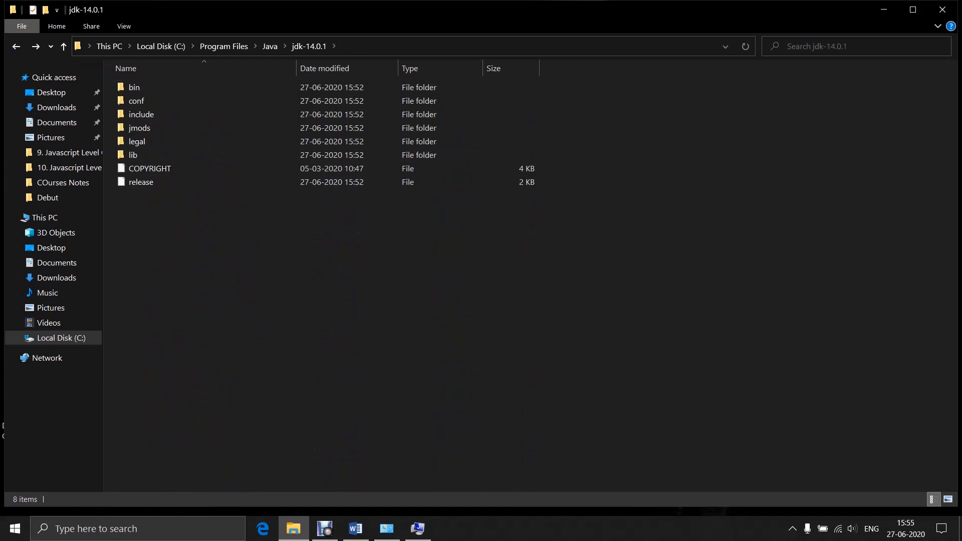
pyautogui.hotkey('alt', 'd')
pyautogui.hotkey('ctrl', 'c')
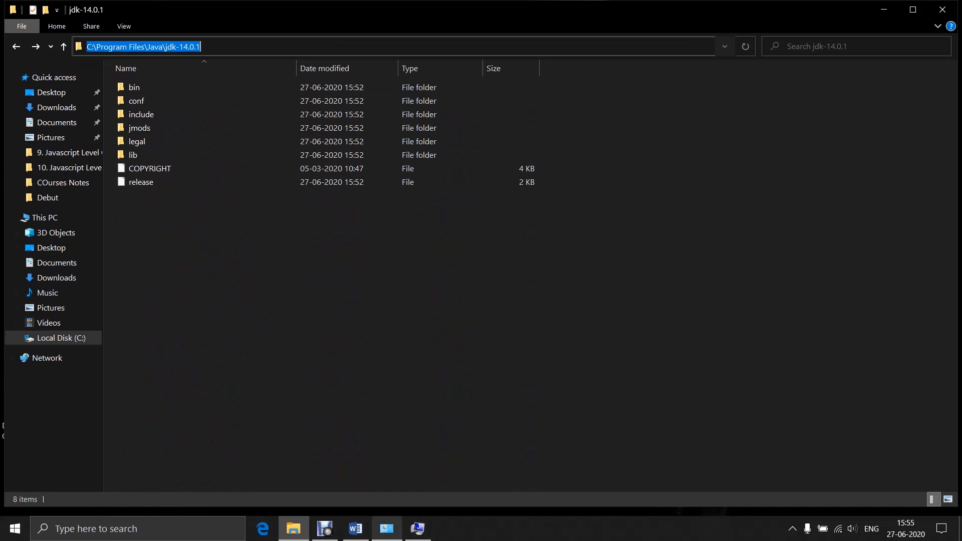
pyautogui.click(417, 528)
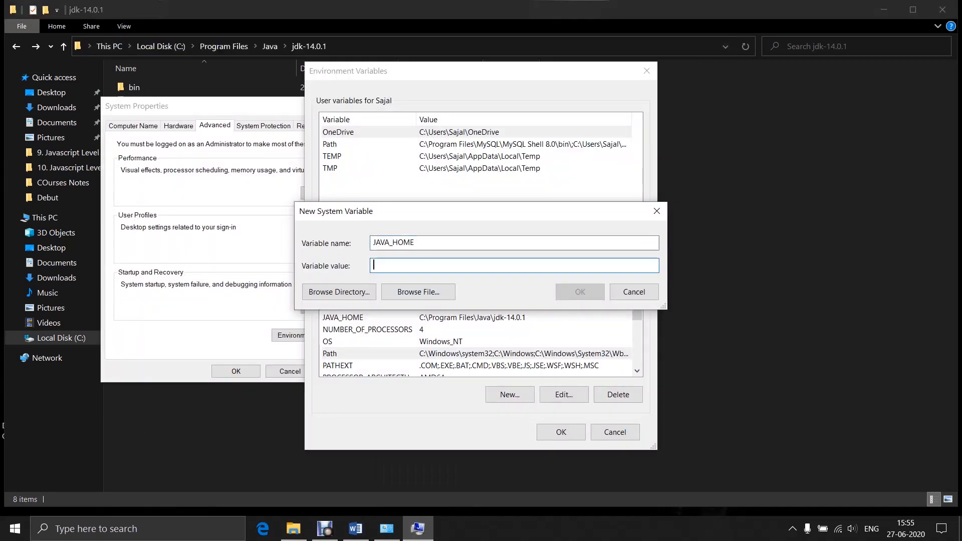
pyautogui.hotkey('ctrl', 'v')
pyautogui.click(634, 292)
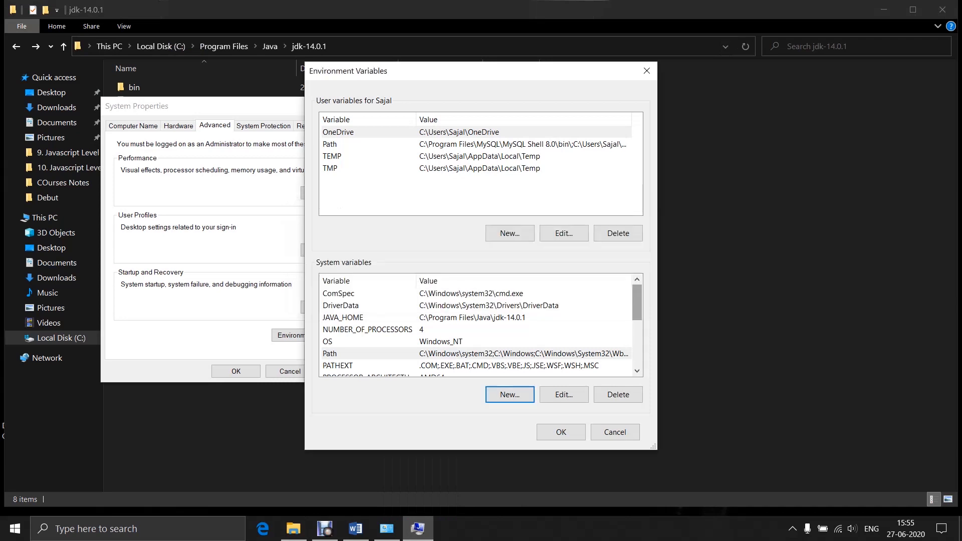
# Accept and close the Environment Variables, System Properties and System windows, and minimize the jdk-14.0.1 folder.
pyautogui.click(561, 432)
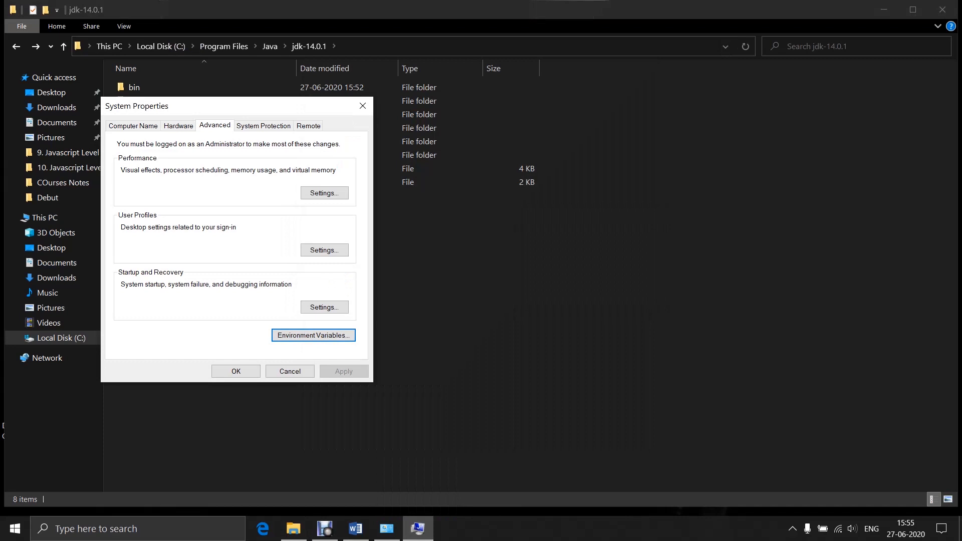
pyautogui.click(363, 106)
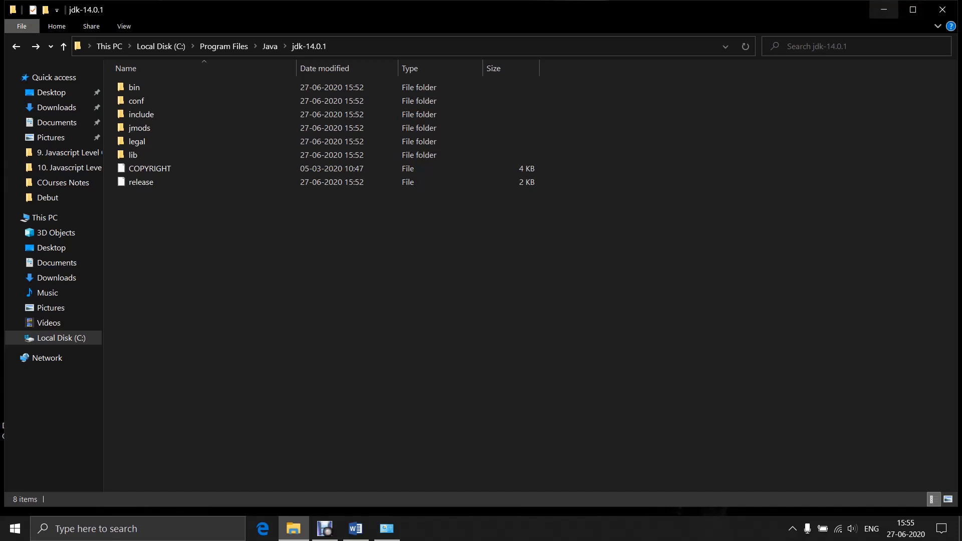
pyautogui.click(884, 10)
pyautogui.click(803, 103)
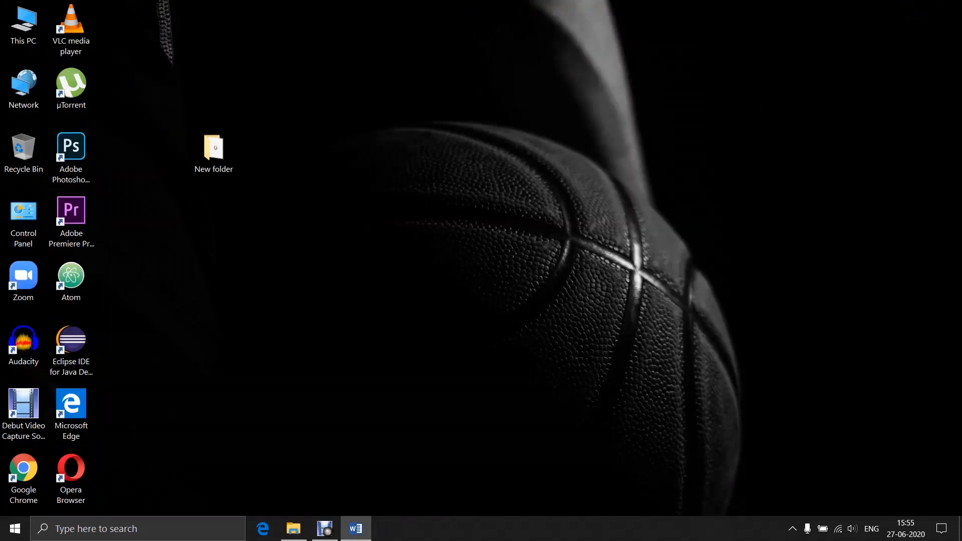
# Run the Apache-NetBeans-12.0-bin-windows-x64 installer from the desktop's New folder and accept the license agreement.
pyautogui.doubleClick(214, 150)
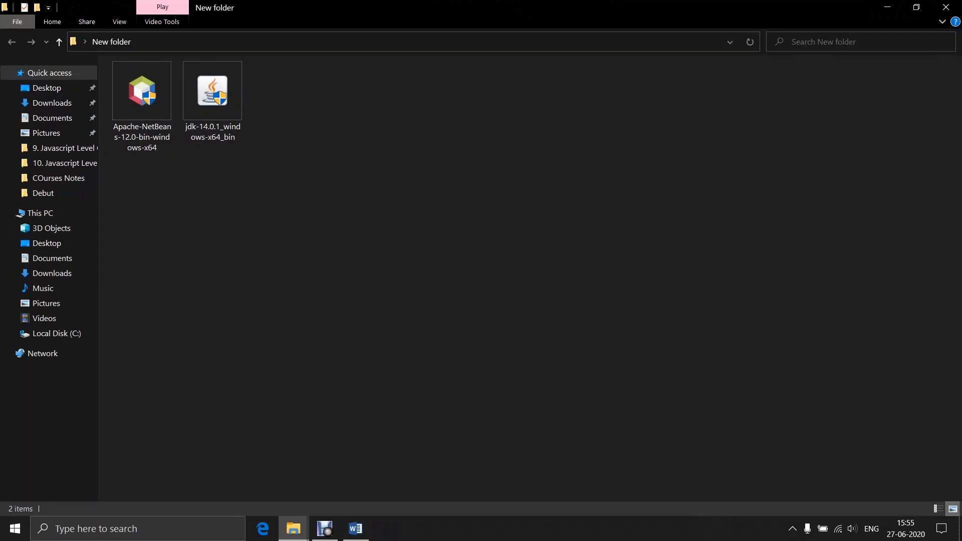
pyautogui.click(141, 100)
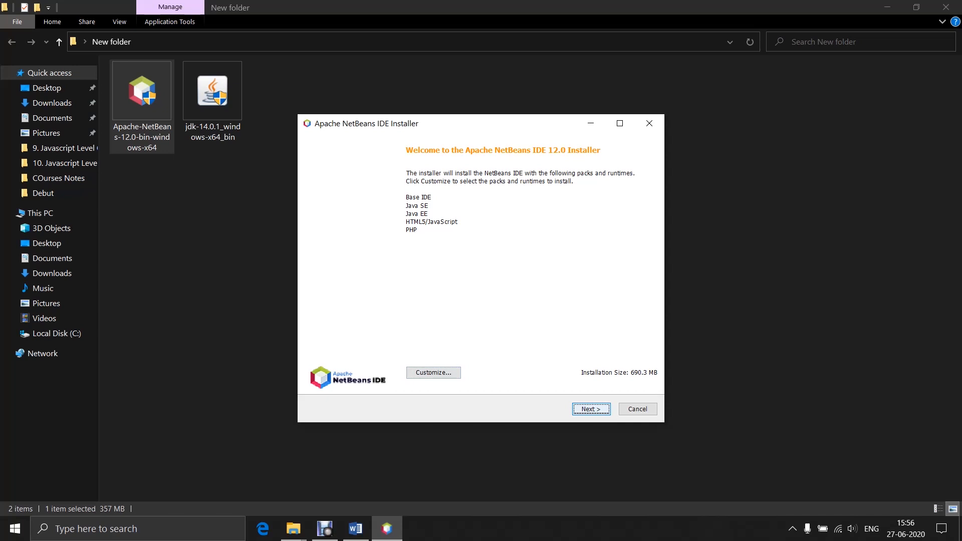
pyautogui.press('Return')
pyautogui.press('space')
pyautogui.press('Tab')
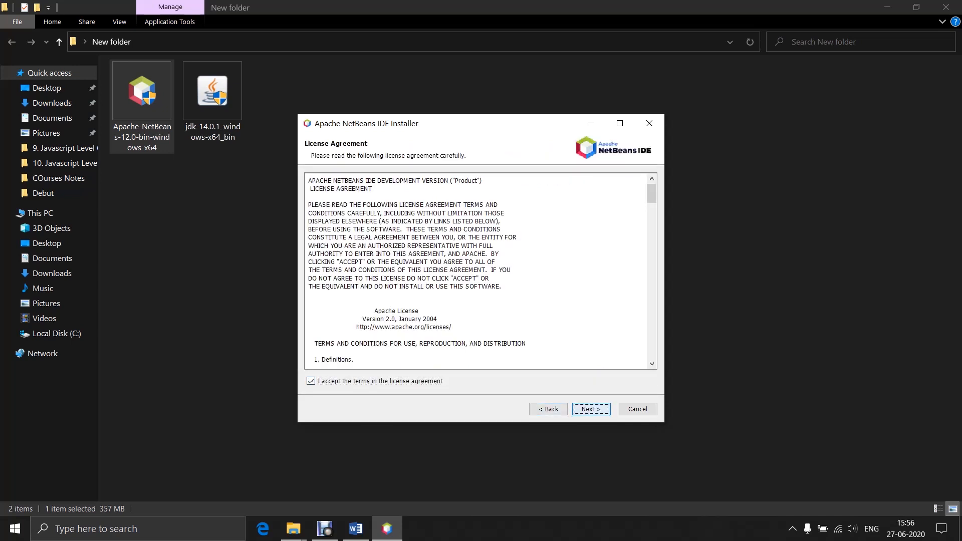
pyautogui.press('Return')
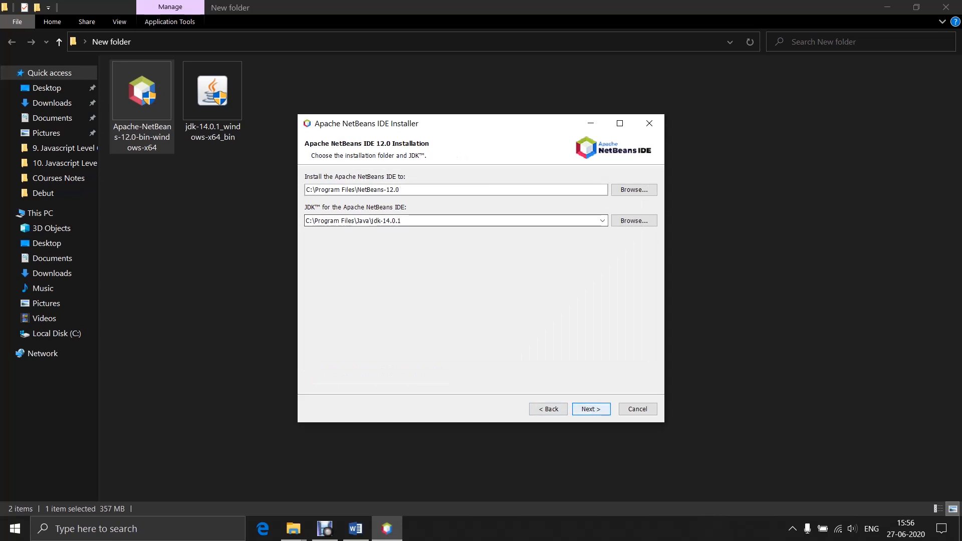
# Install NetBeans in C:\Program Files\NetBeans-12.0 with JDK C:\Program Files\Java\jdk-14.0.1, keeping Check for Updates enabled, and finish the setup.
pyautogui.press('Tab')
pyautogui.press('Return')
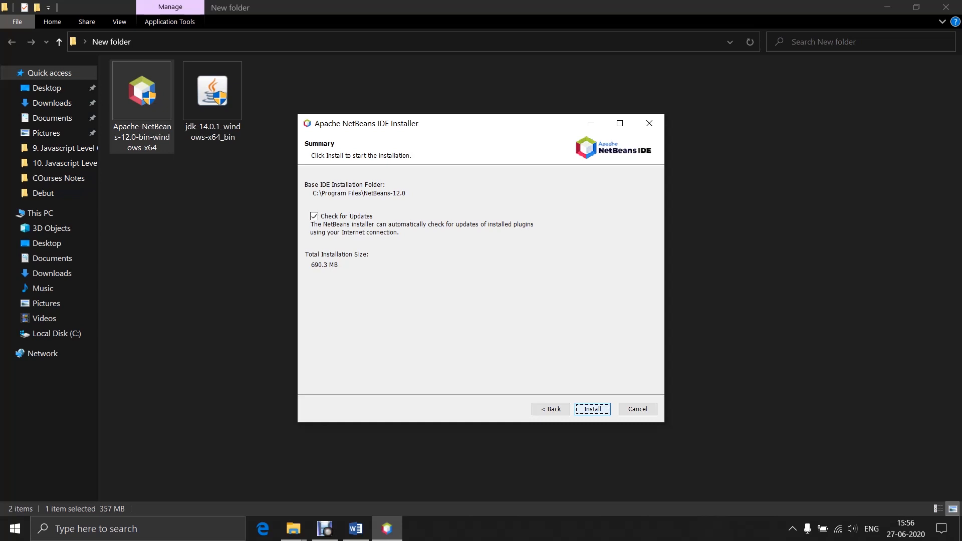
pyautogui.press('Return')
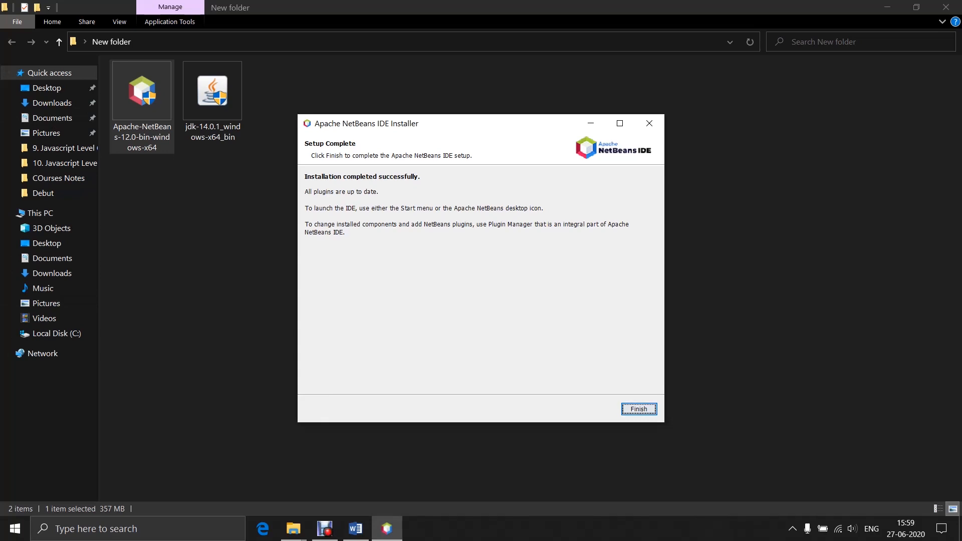
pyautogui.press('Return')
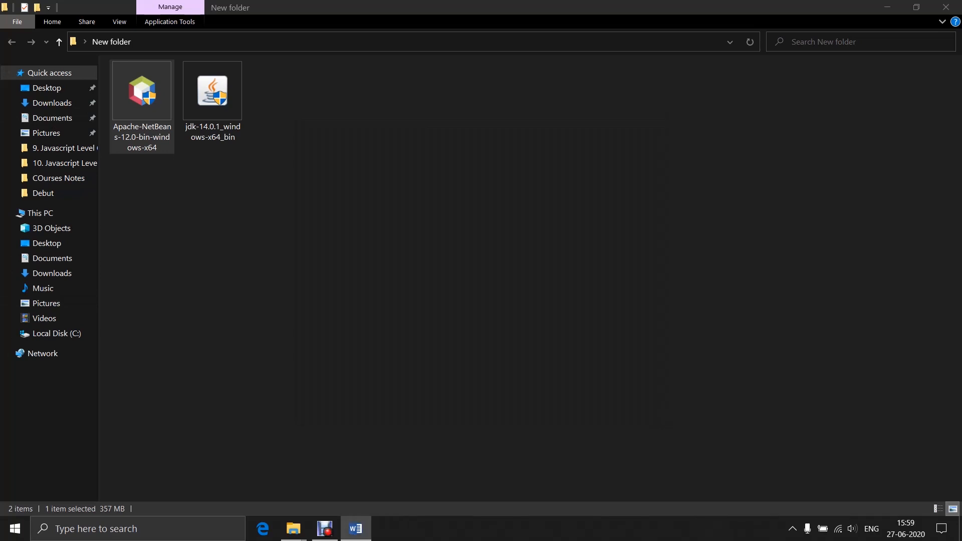
# Minimize the installer folder and launch Apache NetBeans from its desktop shortcut.
pyautogui.click(887, 7)
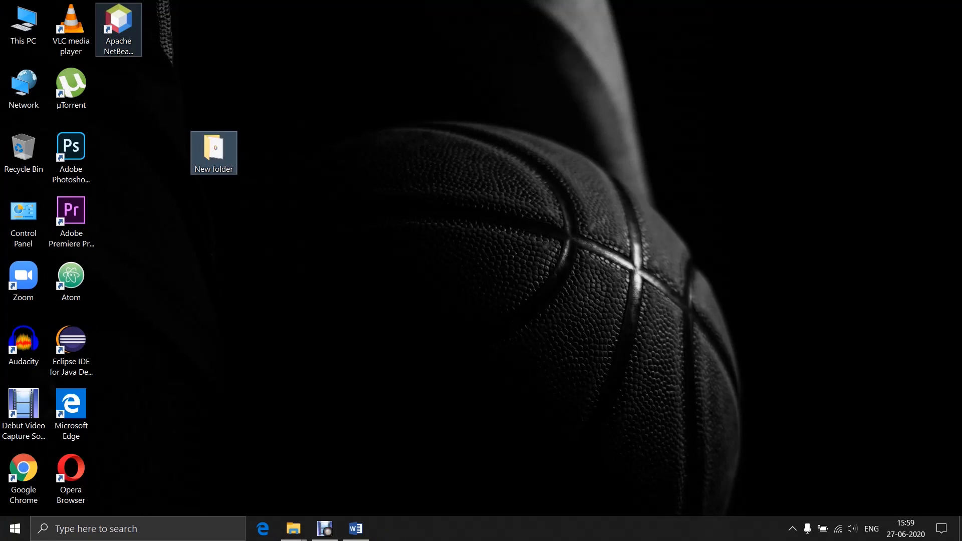
pyautogui.click(118, 22)
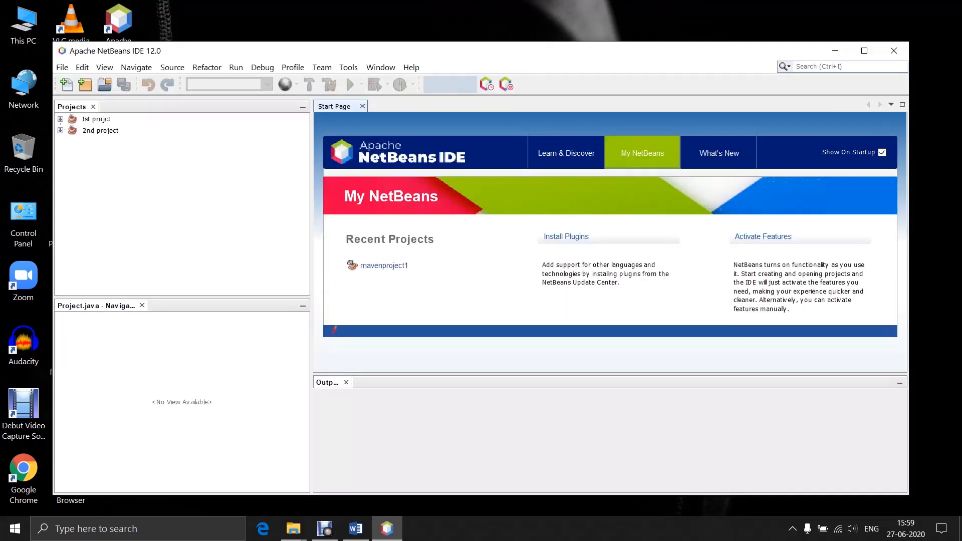
# Close the open projects "2nd project" and "!st projct".
pyautogui.rightClick(92, 131)
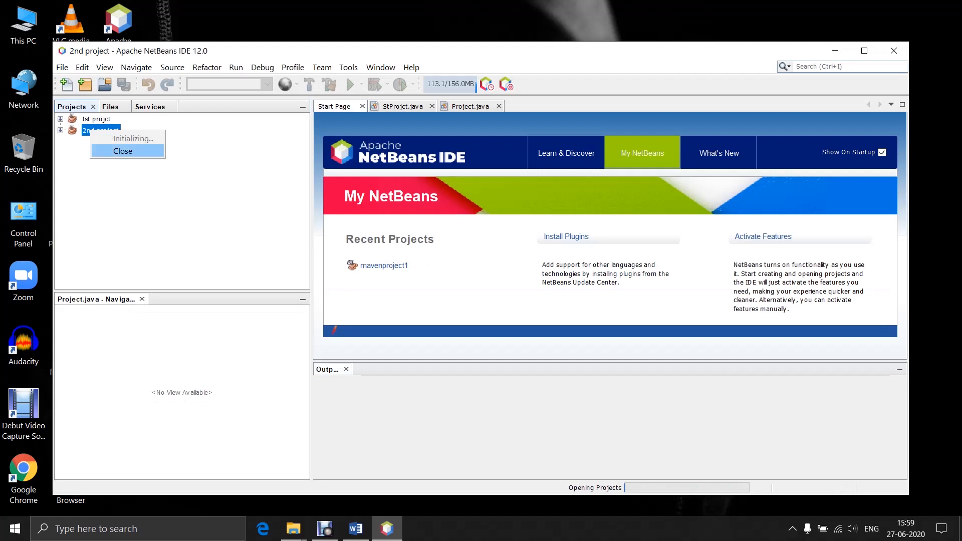
pyautogui.click(123, 151)
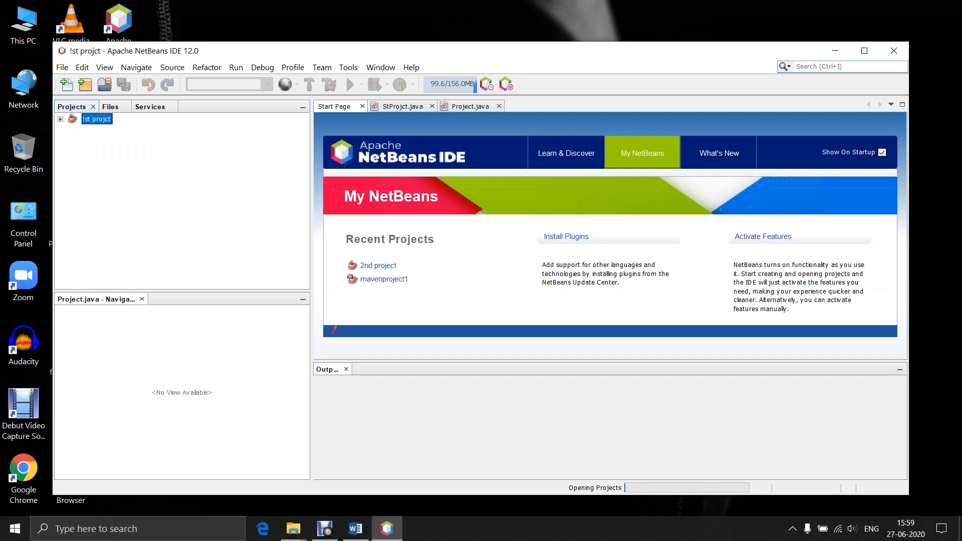
pyautogui.rightClick(90, 120)
pyautogui.click(116, 143)
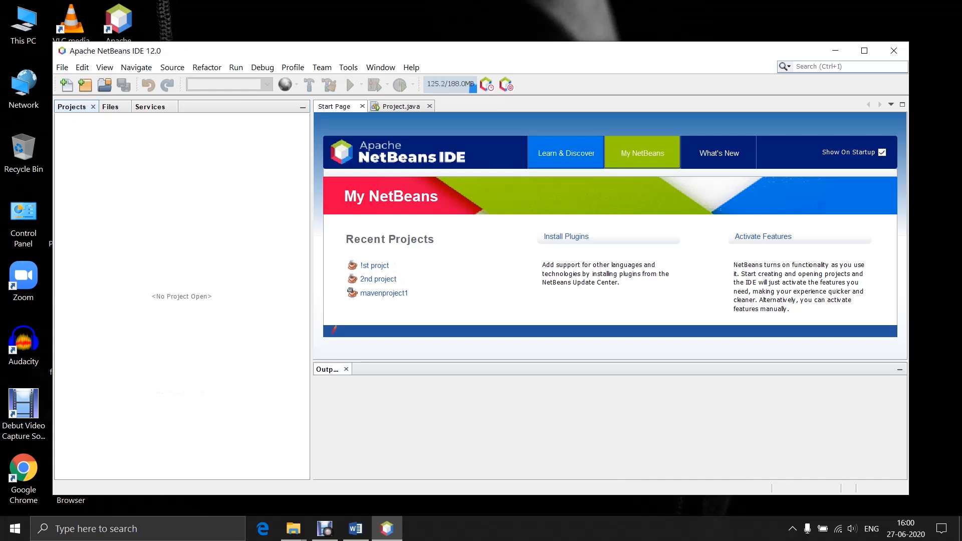
pyautogui.click(62, 68)
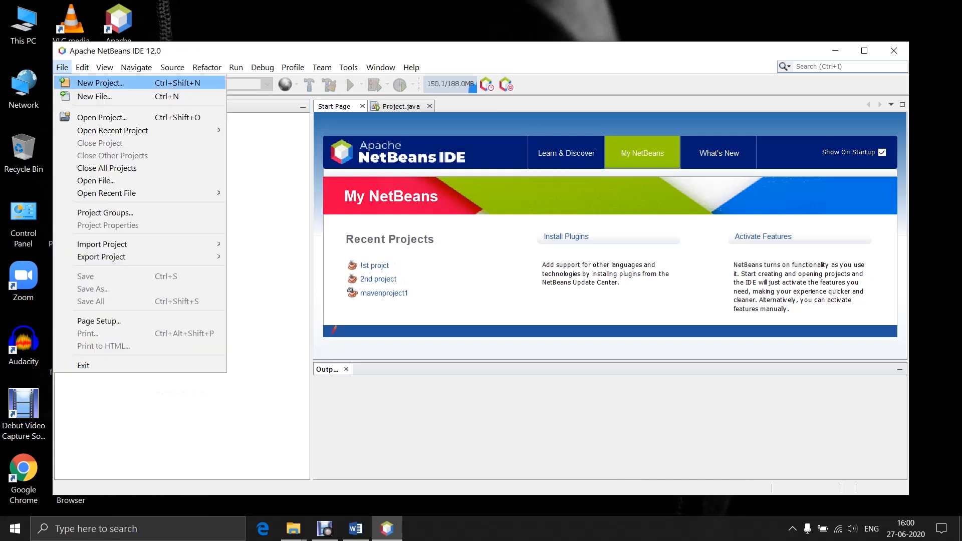
pyautogui.click(100, 82)
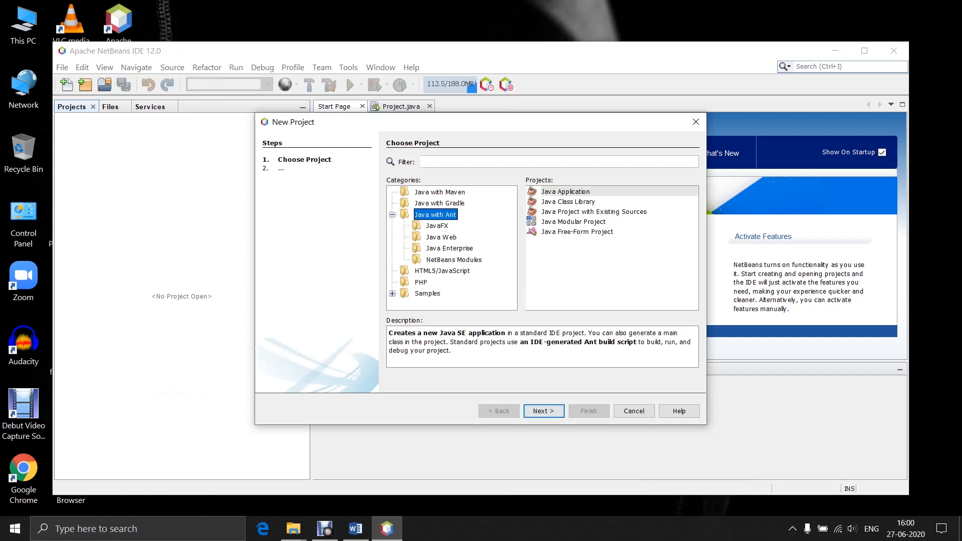
pyautogui.click(696, 121)
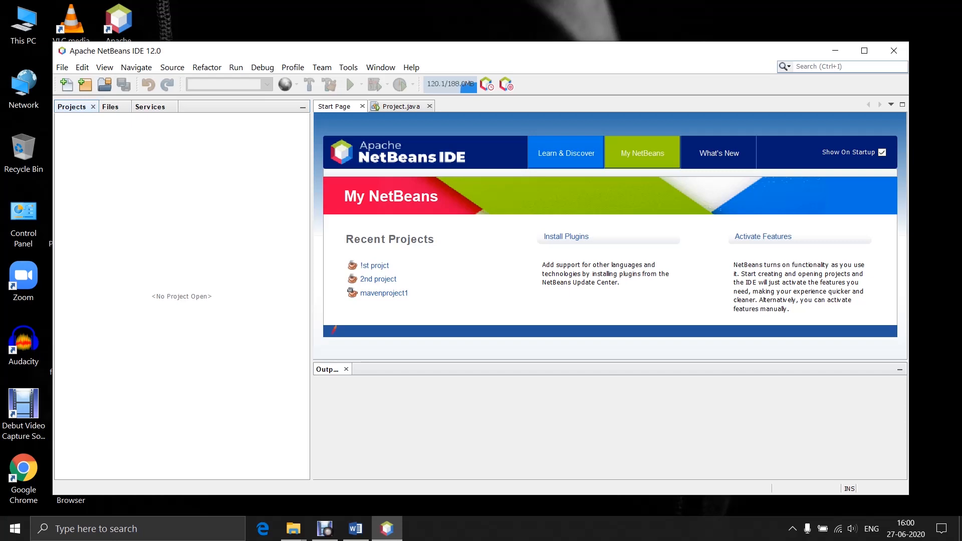
# Start a new project of type Java Application in the Java with Ant category and continue to its name and location settings.
pyautogui.click(85, 84)
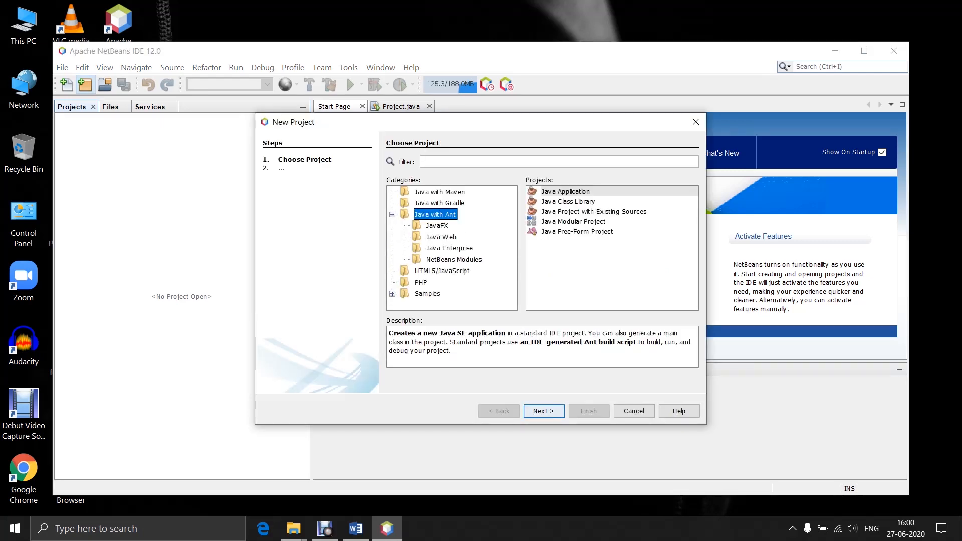
pyautogui.click(439, 203)
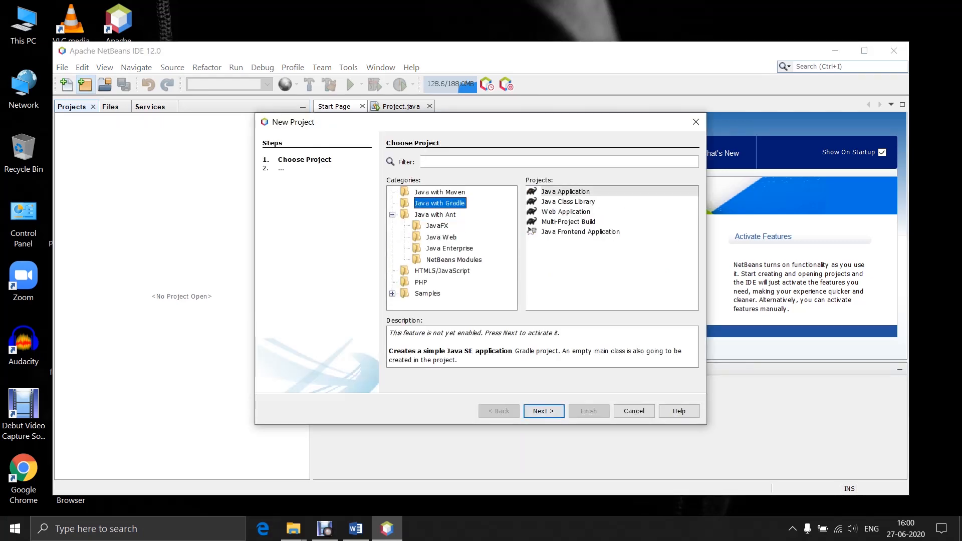
pyautogui.click(435, 214)
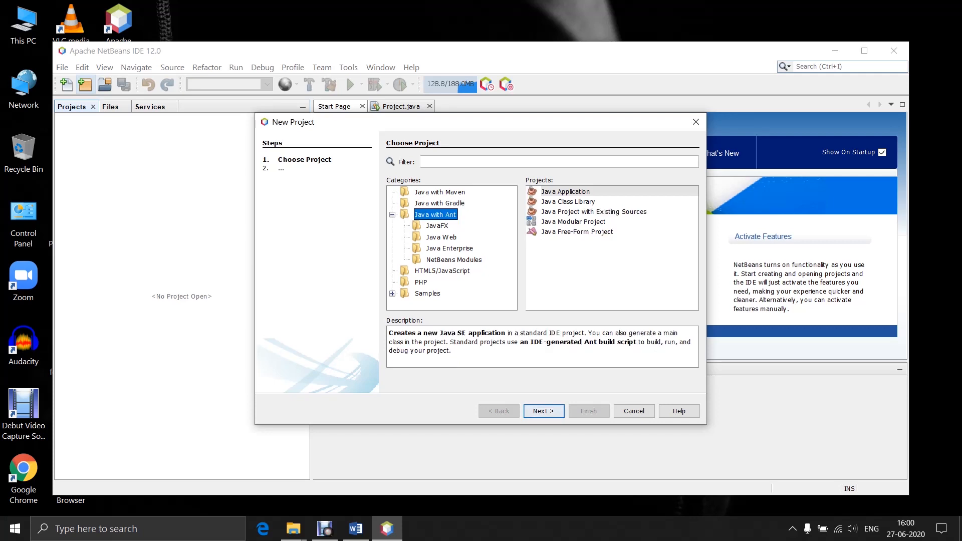
pyautogui.click(565, 192)
pyautogui.click(543, 411)
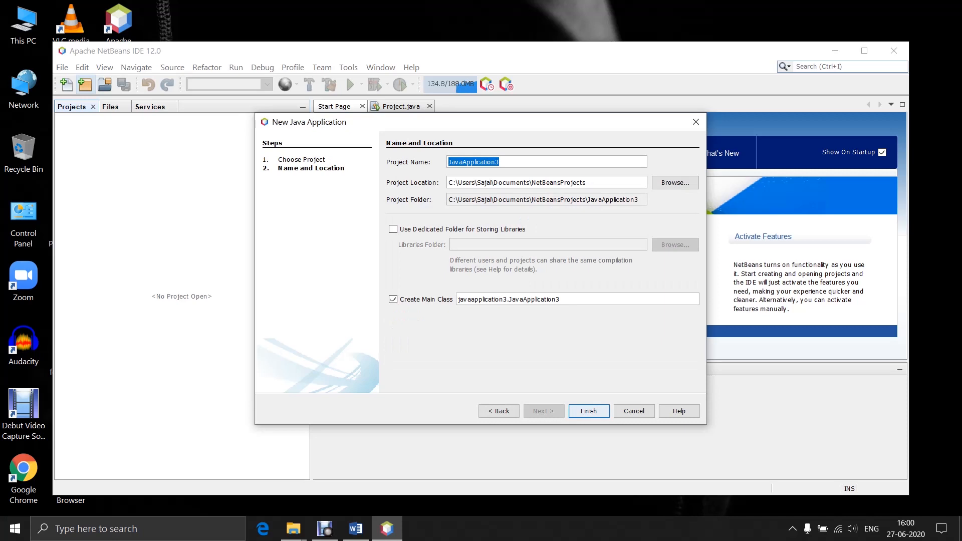
# Name the project "name", keep the default location and main class creation, and finish creating it.
pyautogui.press('End')
pyautogui.hotkey('ctrl', 'a')
pyautogui.write('name')
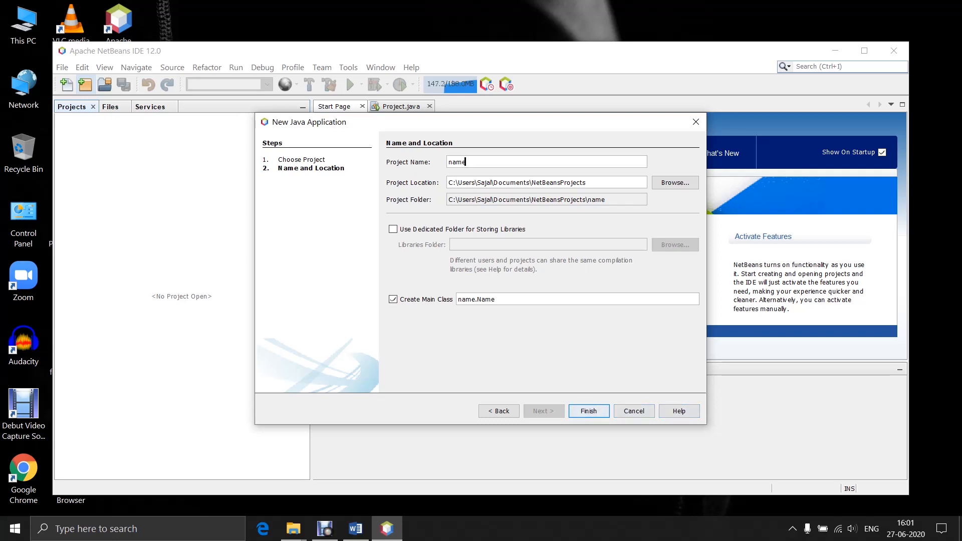
pyautogui.press('Return')
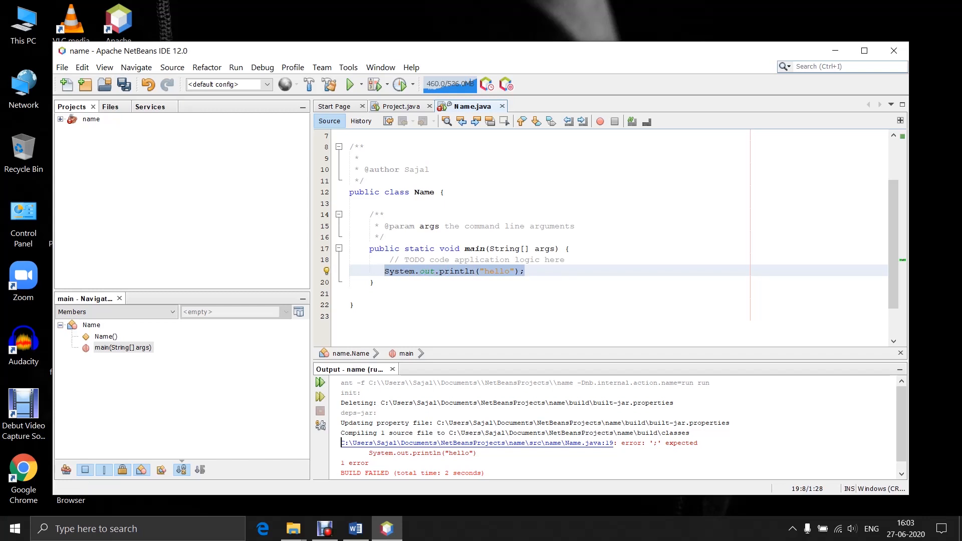
# Run the project with the System.out.println("hello"); statement in Name.java, and close NetBeans.
pyautogui.click(526, 271)
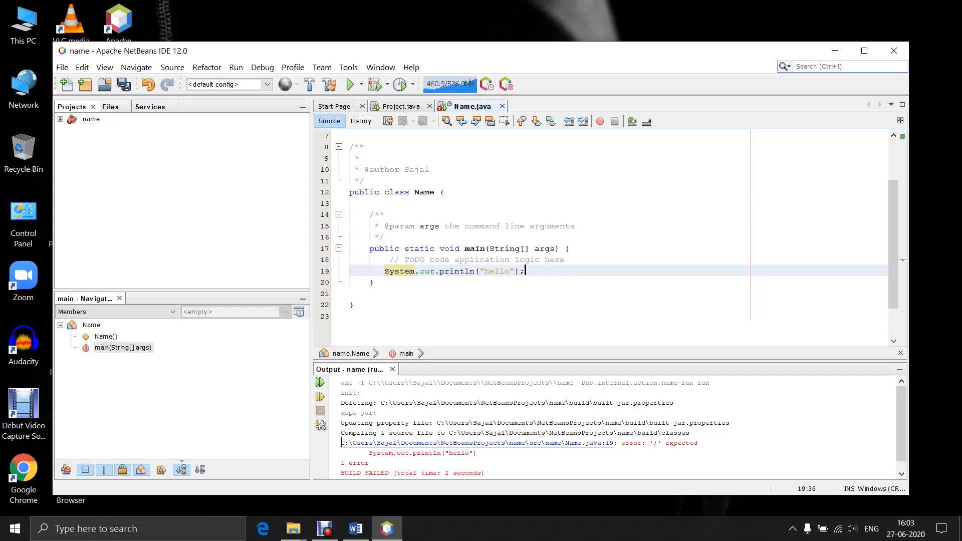
pyautogui.click(350, 85)
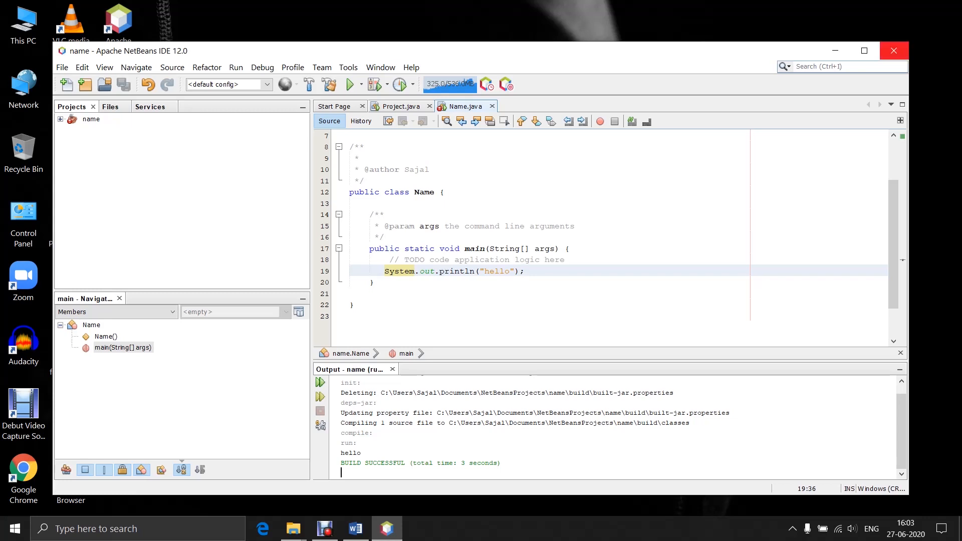
pyautogui.click(894, 50)
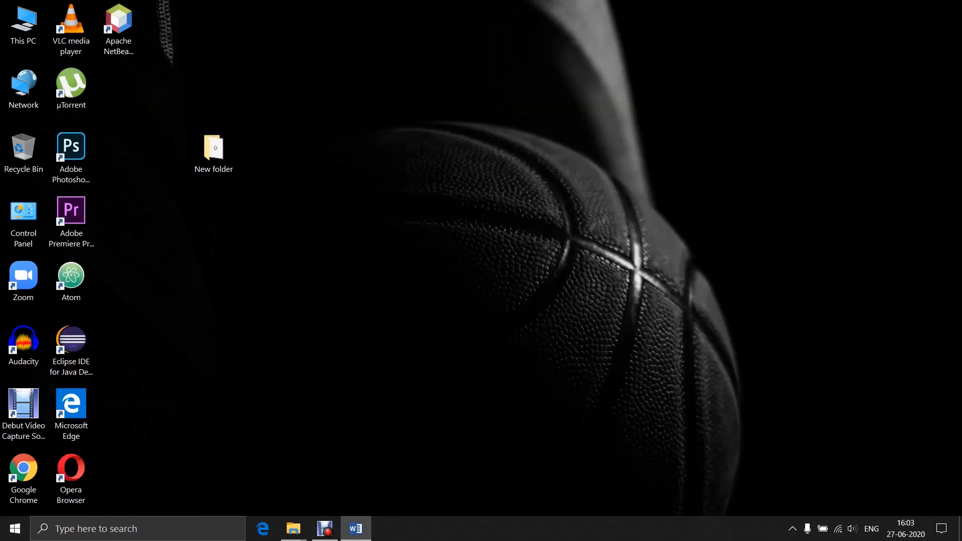